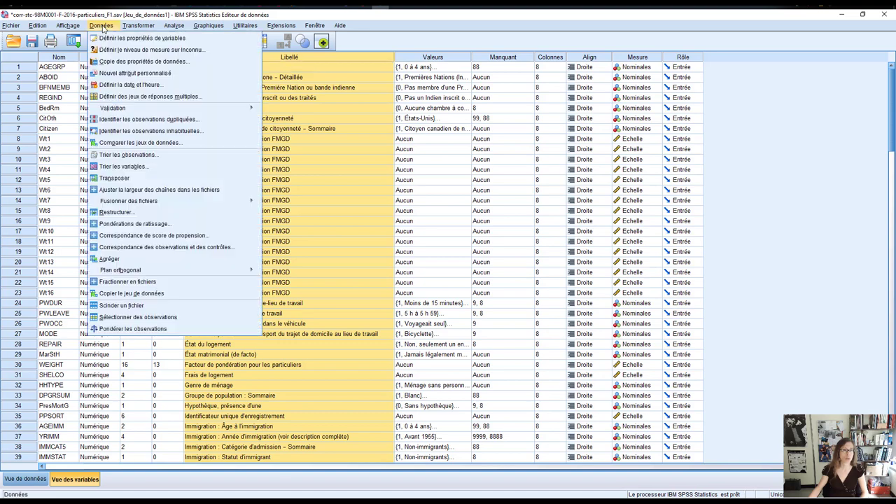
- Weight the observations by the variable WEIGHT and minimise the output viewer
{"action": "left_click", "coordinate": [173, 329]}
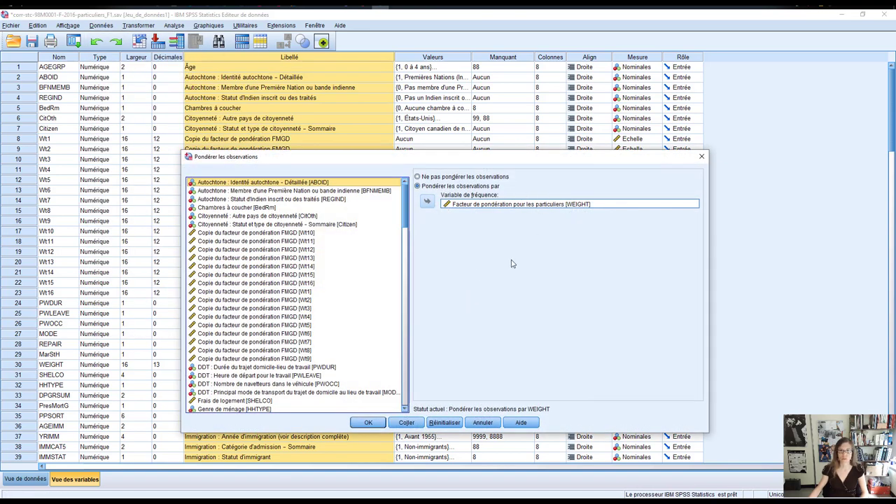
{"action": "left_click", "coordinate": [378, 421]}
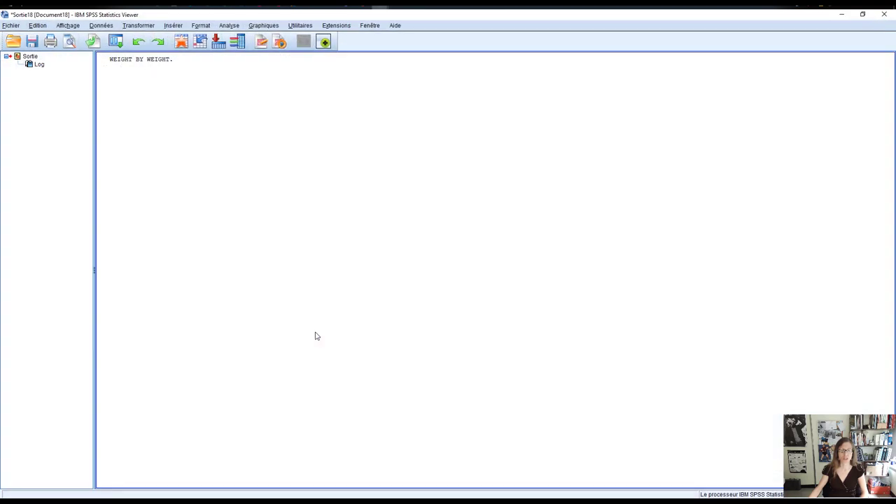
{"action": "left_click", "coordinate": [842, 14]}
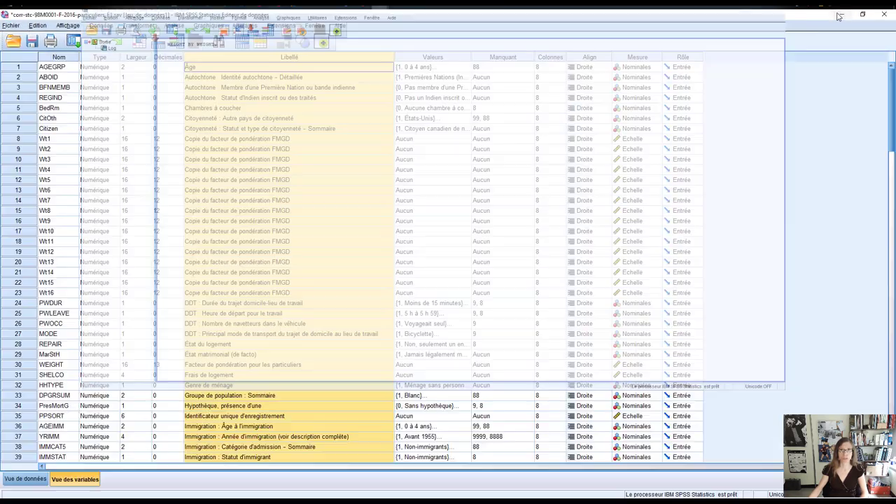
- Examine the income variables in the variable list, highlighting the benefit variables EICBN, CQPPB and CHDBN
{"action": "left_click", "coordinate": [325, 203]}
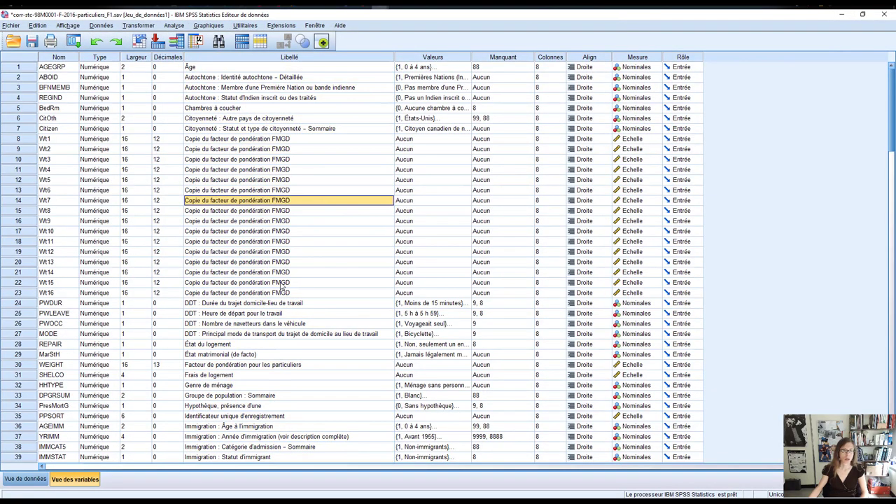
{"action": "scroll", "coordinate": [281, 285], "scroll_direction": "down", "scroll_amount": 19}
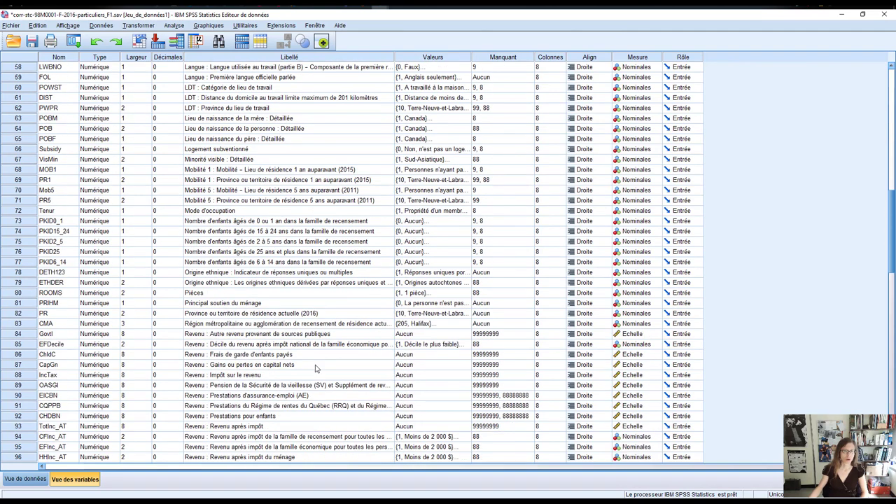
{"action": "scroll", "coordinate": [315, 369], "scroll_direction": "down", "scroll_amount": 5}
{"action": "scroll", "coordinate": [310, 366], "scroll_direction": "down", "scroll_amount": 4}
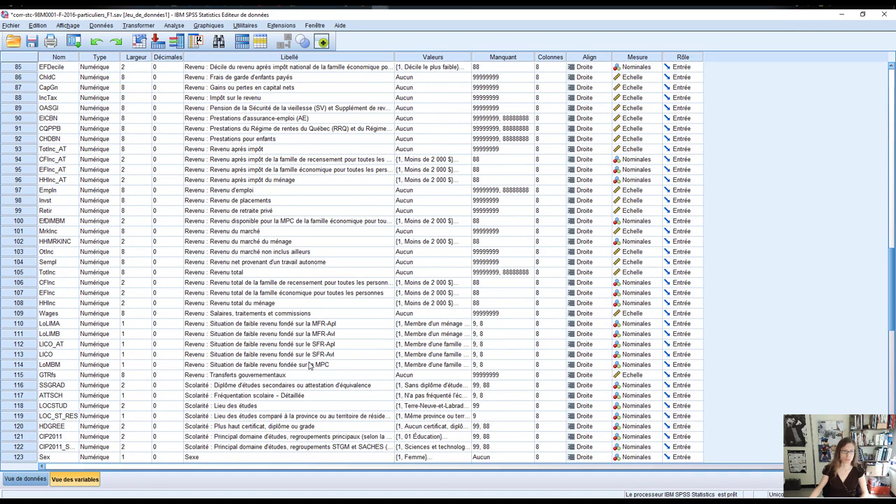
{"action": "scroll", "coordinate": [310, 365], "scroll_direction": "up", "scroll_amount": 2}
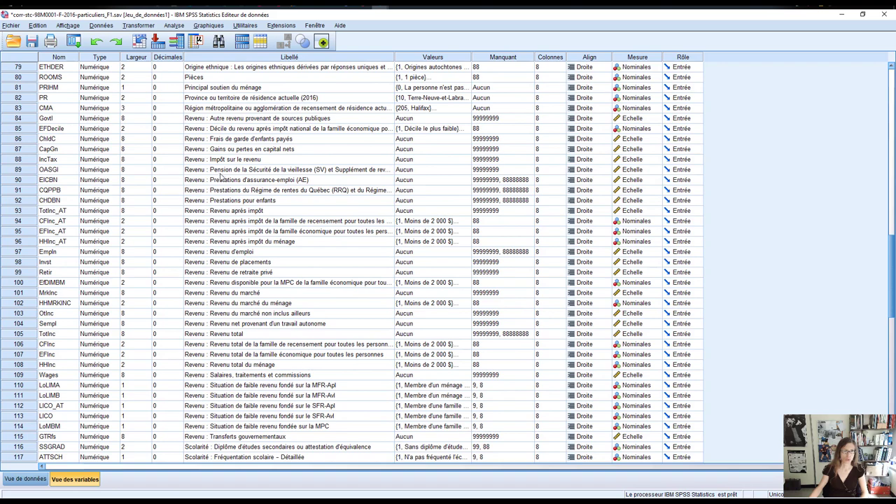
{"action": "left_click", "coordinate": [13, 180]}
{"action": "left_click_drag", "start_coordinate": [13, 180], "coordinate": [15, 201]}
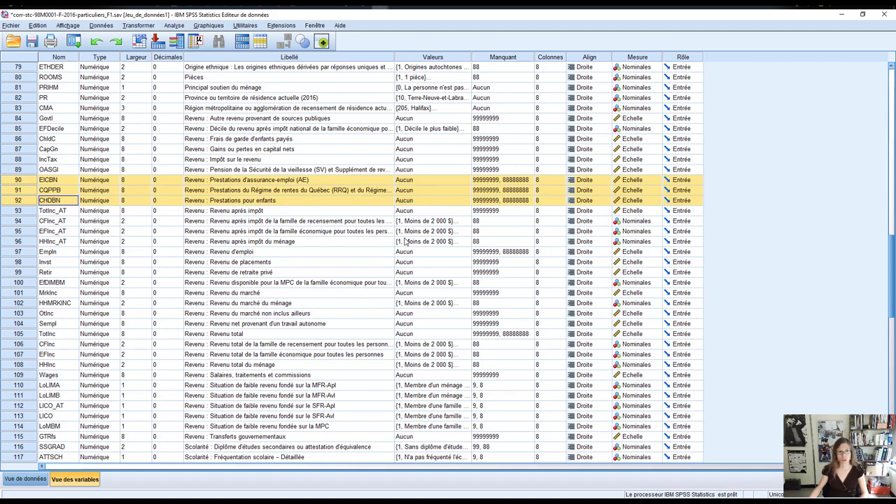
{"action": "left_click", "coordinate": [306, 204]}
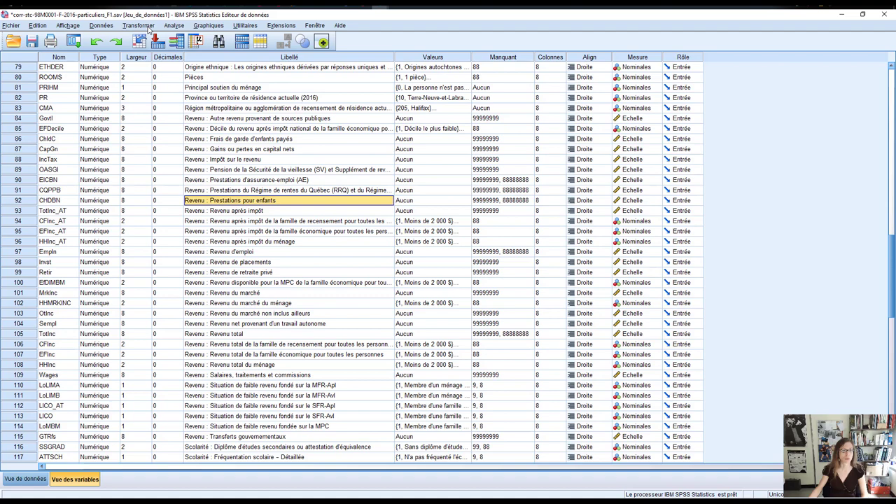
- Start computing a new numeric target variable named Prestations with the label Prestations
{"action": "left_click", "coordinate": [139, 25]}
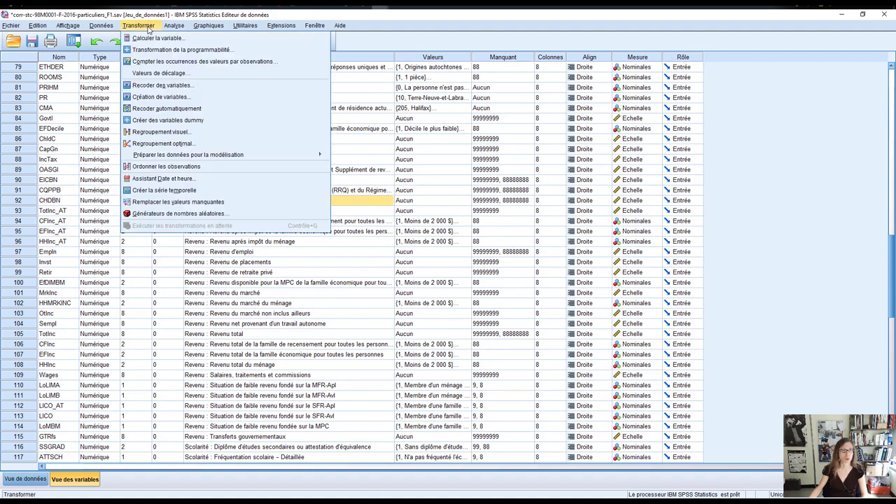
{"action": "left_click", "coordinate": [197, 39]}
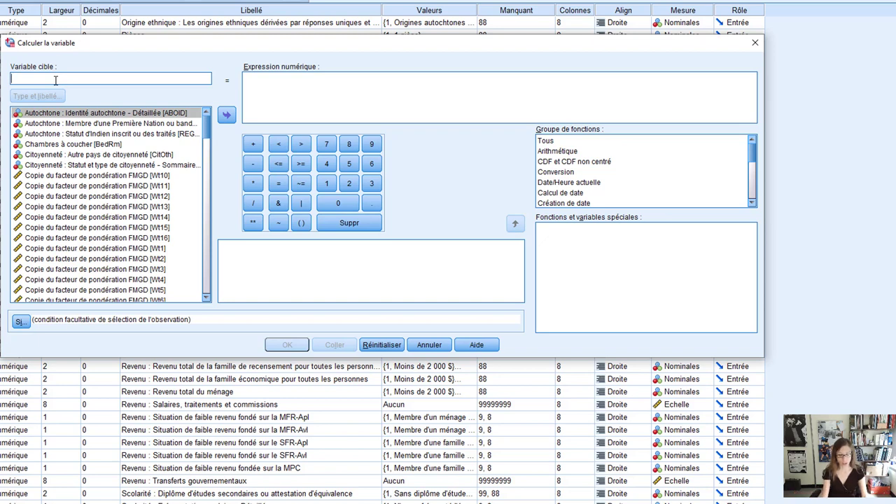
{"action": "type", "text": "Prestations"}
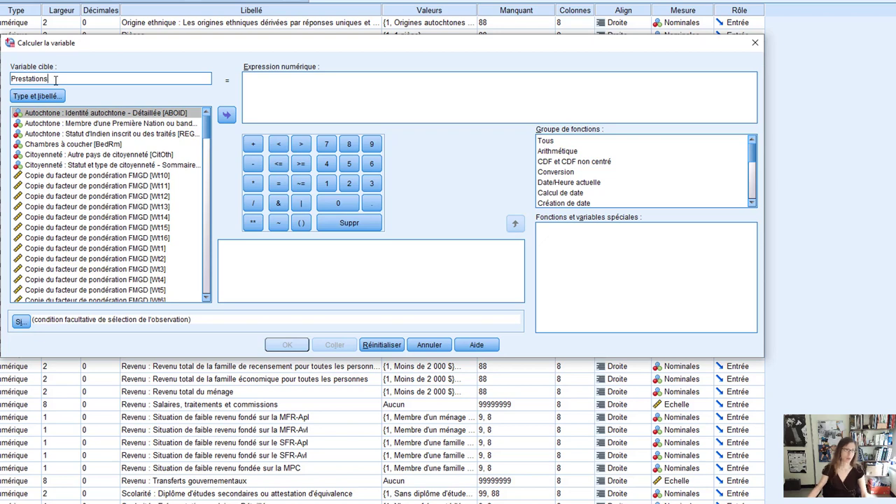
{"action": "left_click", "coordinate": [42, 97]}
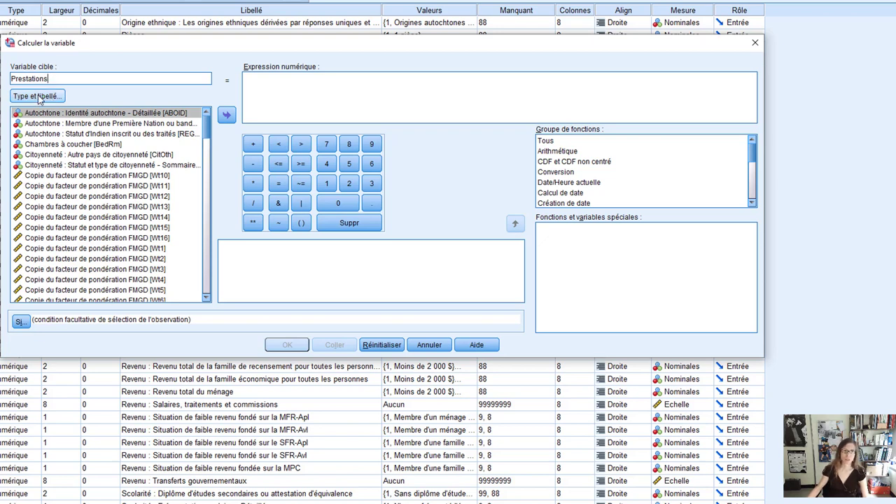
{"action": "left_click", "coordinate": [456, 169]}
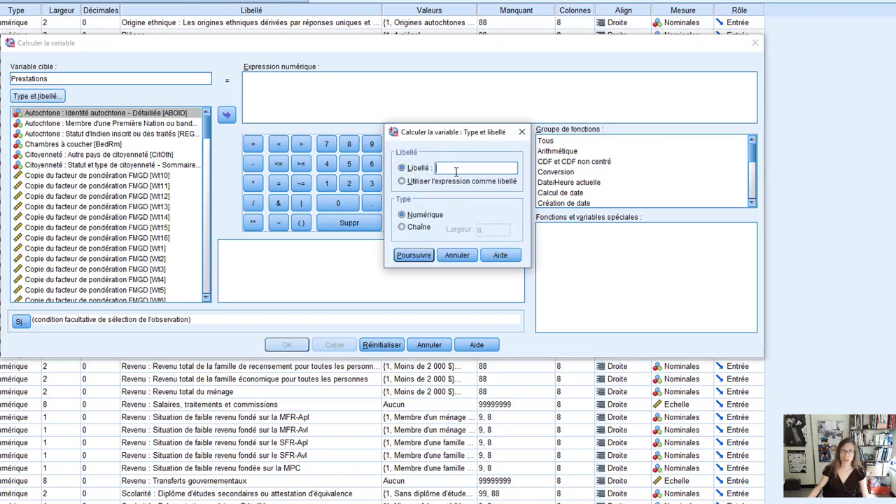
{"action": "type", "text": "Prestations"}
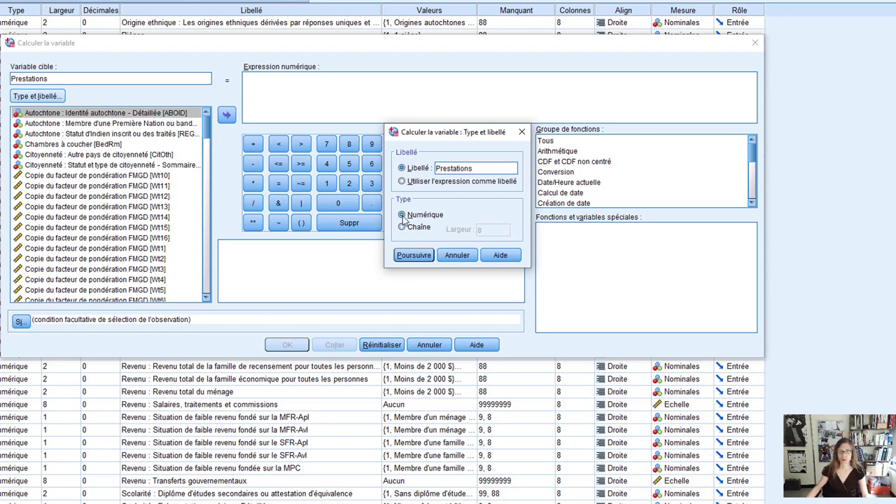
{"action": "left_click", "coordinate": [413, 256]}
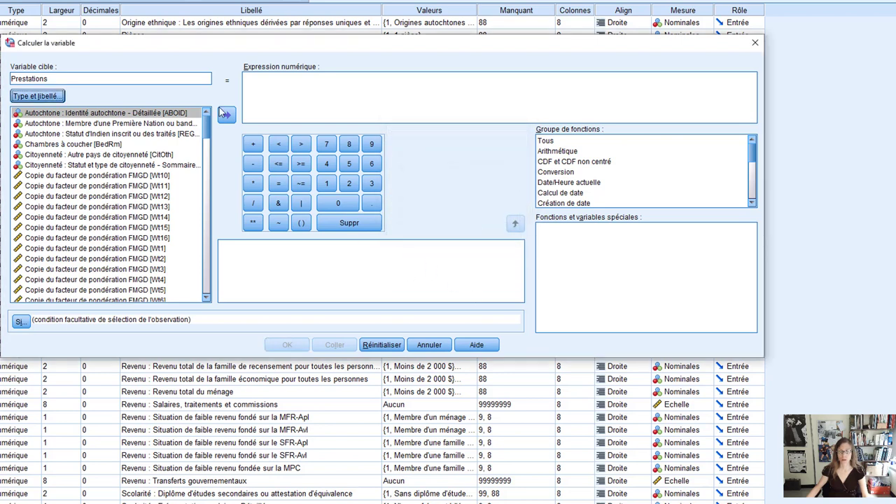
- Look through the complete function list and the function groups available for the numeric expression
{"action": "left_click", "coordinate": [266, 80]}
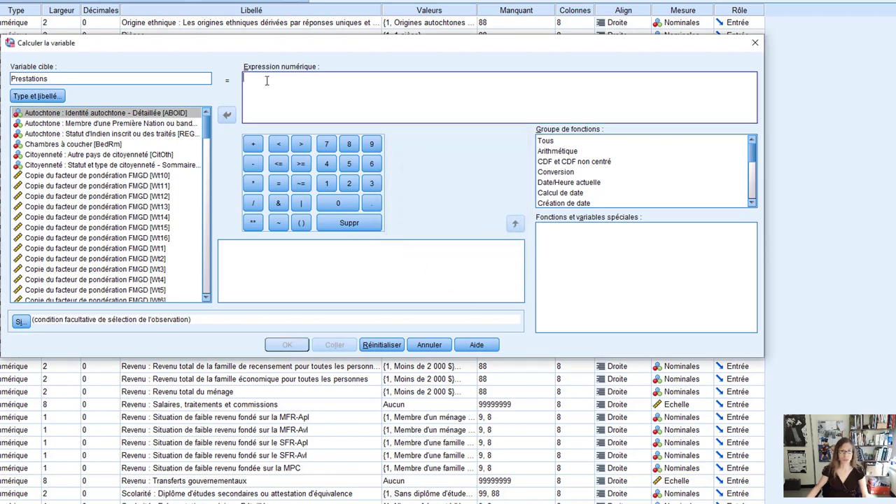
{"action": "left_click", "coordinate": [562, 138]}
{"action": "scroll", "coordinate": [627, 288], "scroll_direction": "down", "scroll_amount": 20}
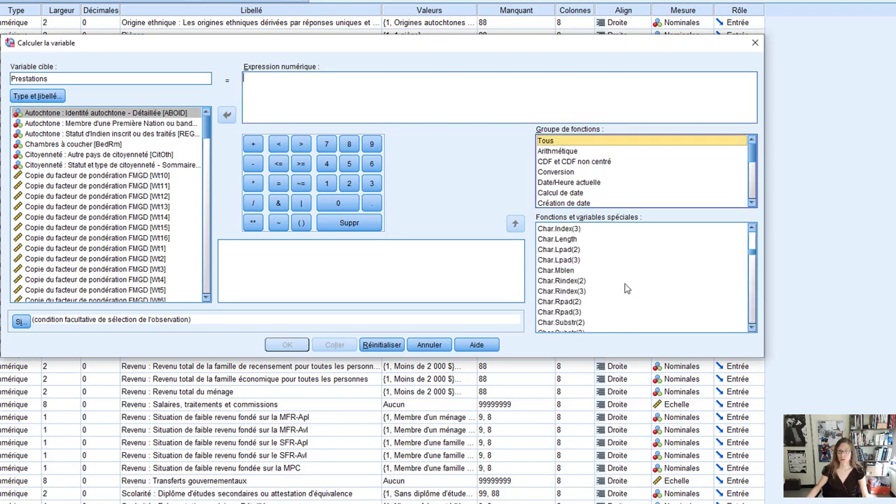
{"action": "scroll", "coordinate": [627, 288], "scroll_direction": "down", "scroll_amount": 20}
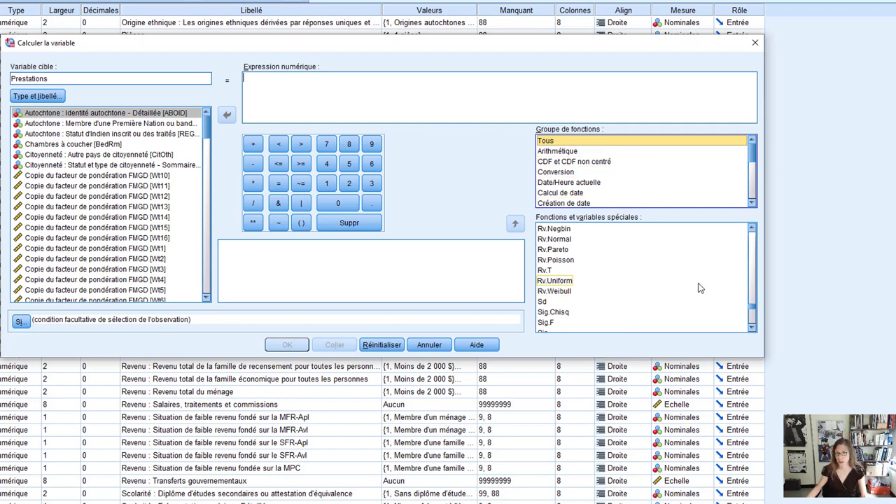
{"action": "left_click", "coordinate": [571, 193]}
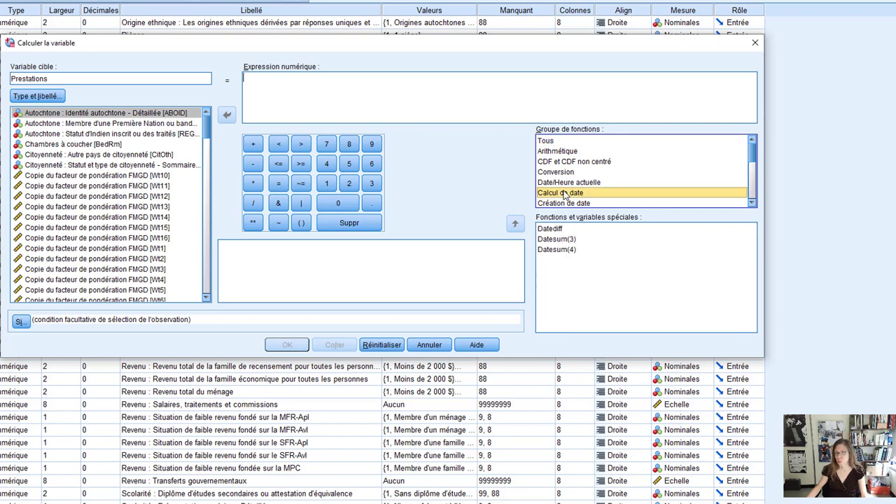
{"action": "scroll", "coordinate": [644, 175], "scroll_direction": "down", "scroll_amount": 2}
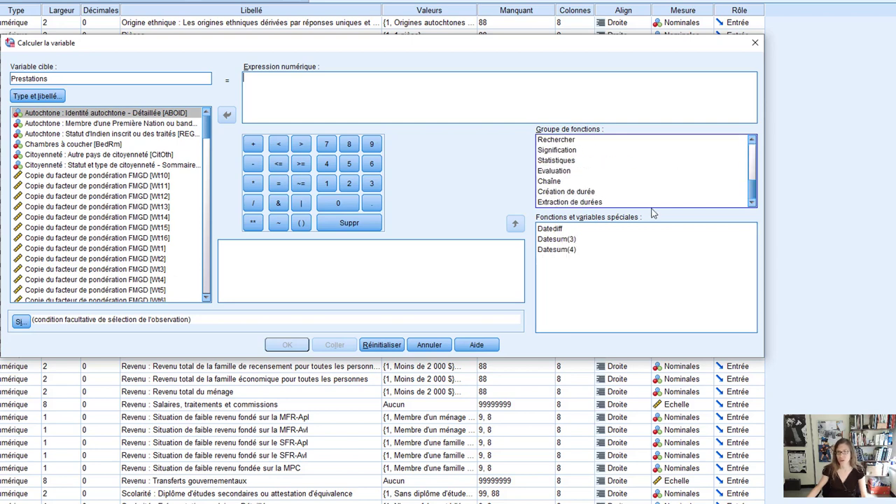
{"action": "scroll", "coordinate": [619, 185], "scroll_direction": "up", "scroll_amount": 2}
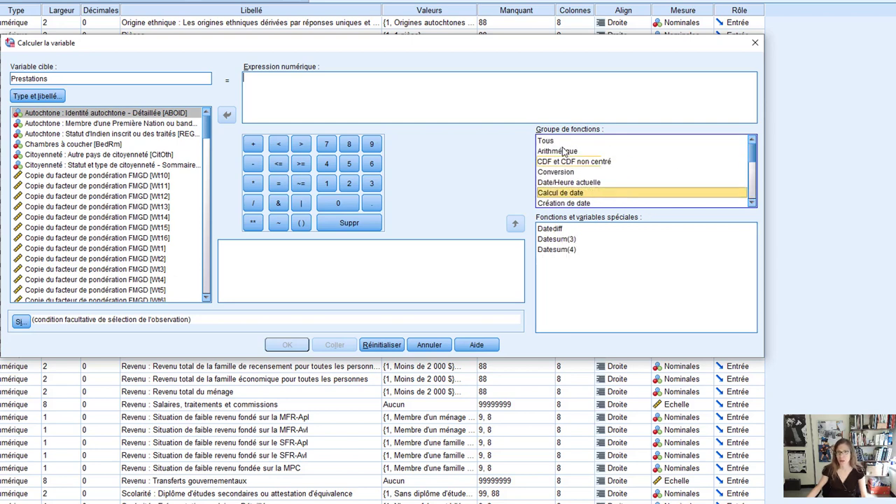
- Insert the Sum function from the list of all functions into the numeric expression
{"action": "left_click", "coordinate": [560, 140]}
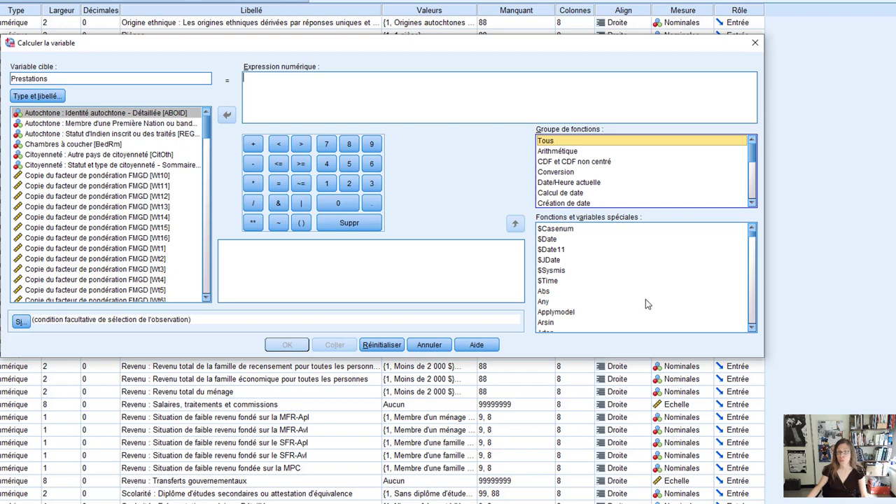
{"action": "scroll", "coordinate": [645, 299], "scroll_direction": "down", "scroll_amount": 20}
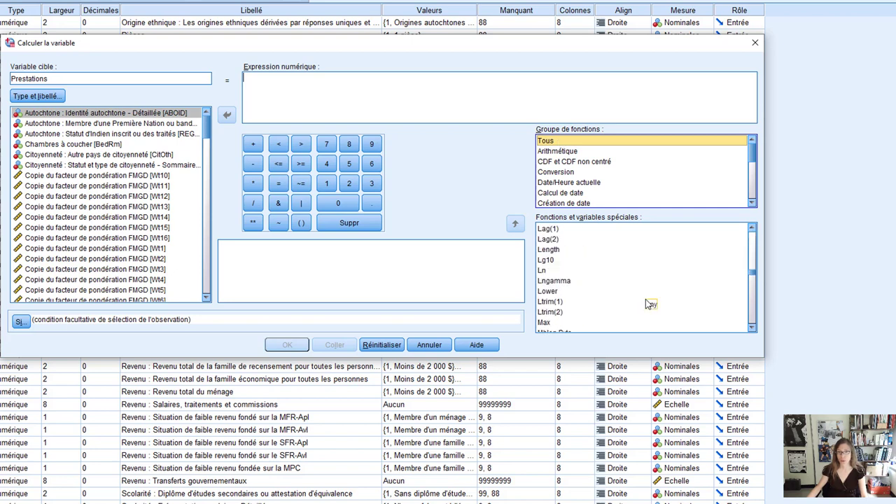
{"action": "scroll", "coordinate": [646, 301], "scroll_direction": "down", "scroll_amount": 20}
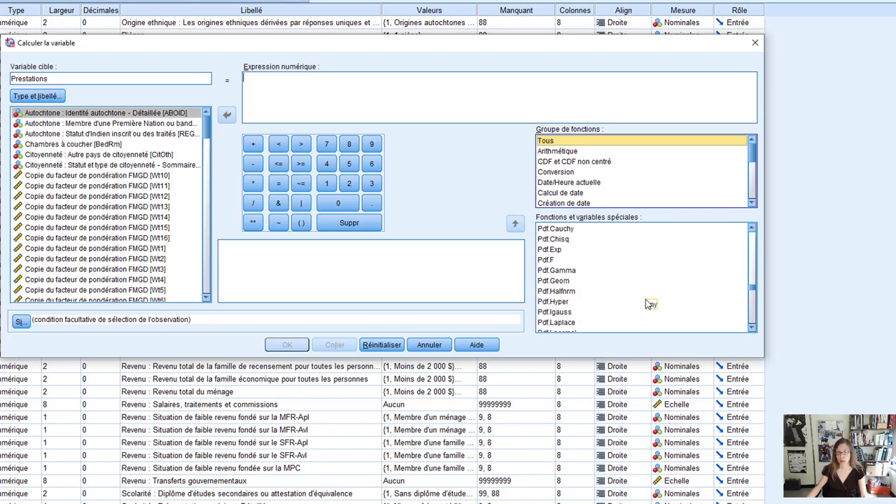
{"action": "scroll", "coordinate": [646, 299], "scroll_direction": "down", "scroll_amount": 5}
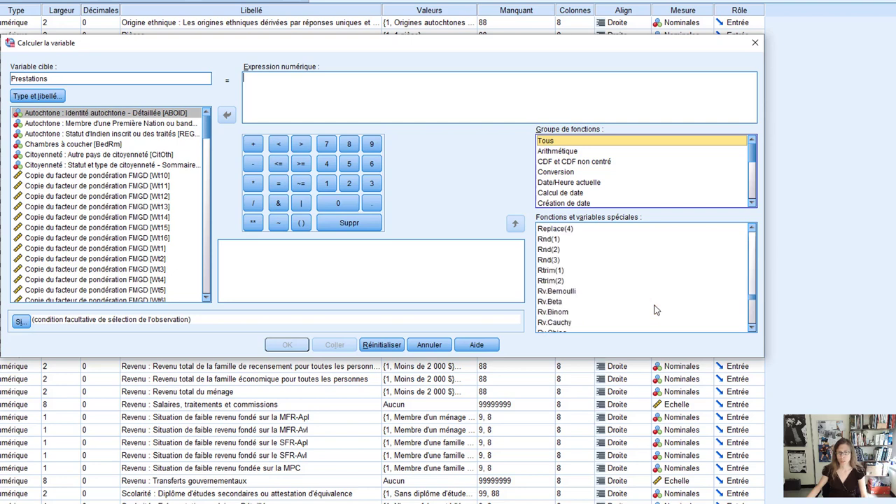
{"action": "scroll", "coordinate": [607, 290], "scroll_direction": "up", "scroll_amount": 5}
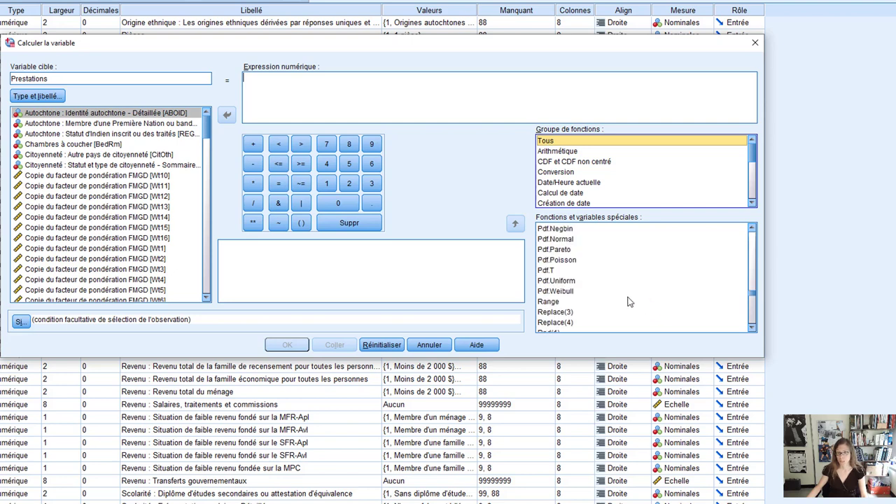
{"action": "scroll", "coordinate": [628, 302], "scroll_direction": "down", "scroll_amount": 4}
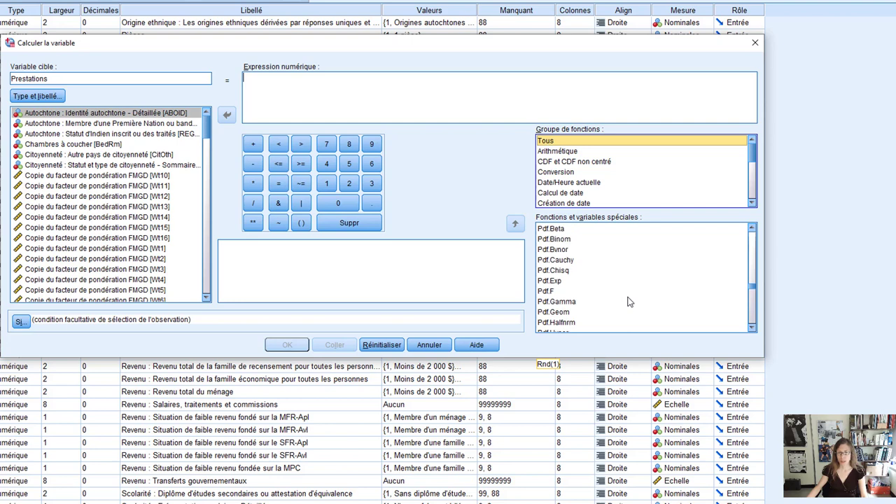
{"action": "scroll", "coordinate": [628, 301], "scroll_direction": "down", "scroll_amount": 3}
{"action": "left_click", "coordinate": [628, 302]}
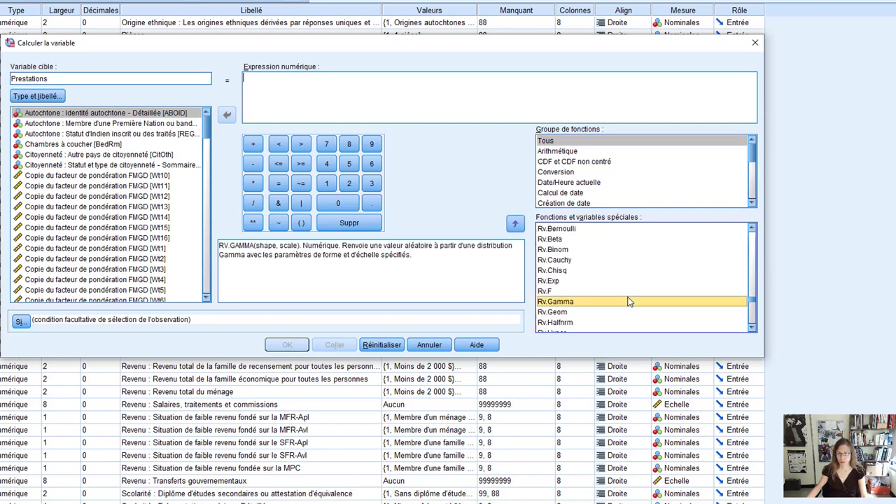
{"action": "key", "text": "s"}
{"action": "scroll", "coordinate": [628, 302], "scroll_direction": "down", "scroll_amount": 4}
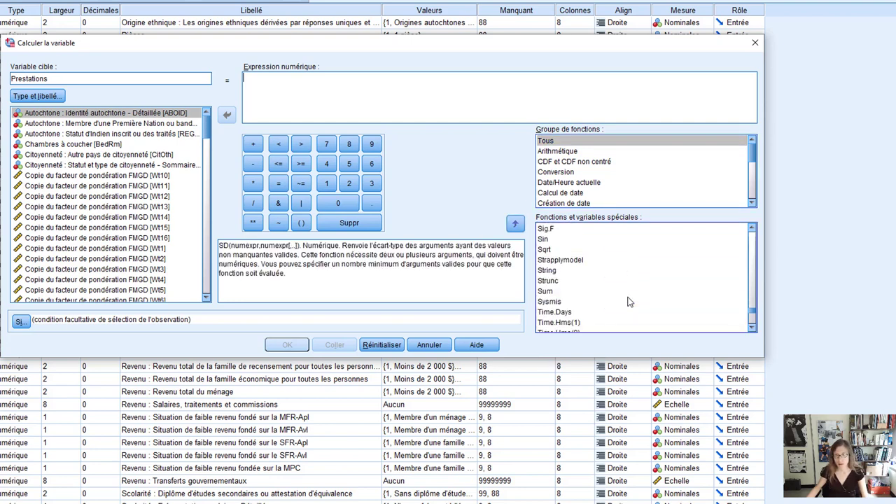
{"action": "double_click", "coordinate": [546, 293]}
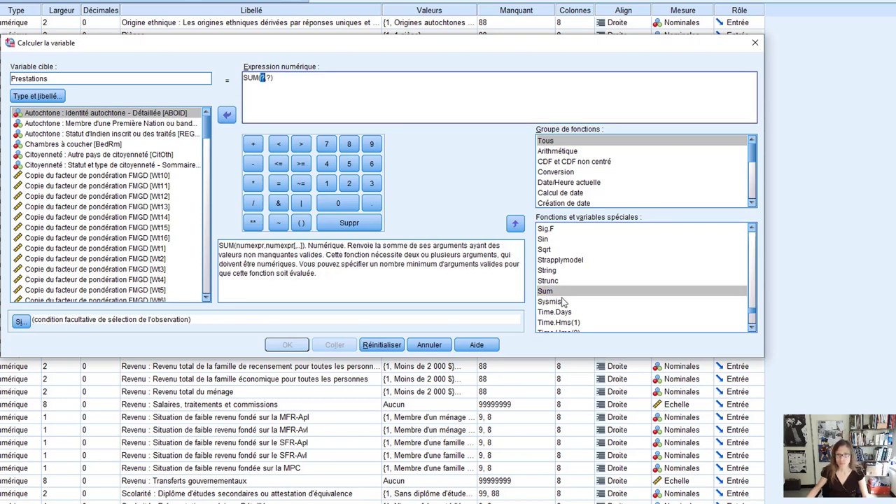
- Fill the first argument of the SUM expression with the employment insurance benefits variable EICBN
{"action": "left_click", "coordinate": [301, 105]}
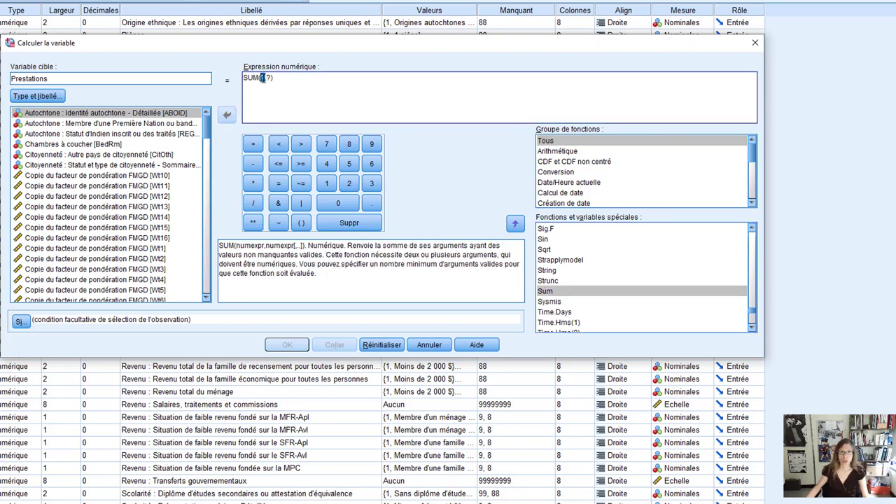
{"action": "double_click", "coordinate": [263, 78]}
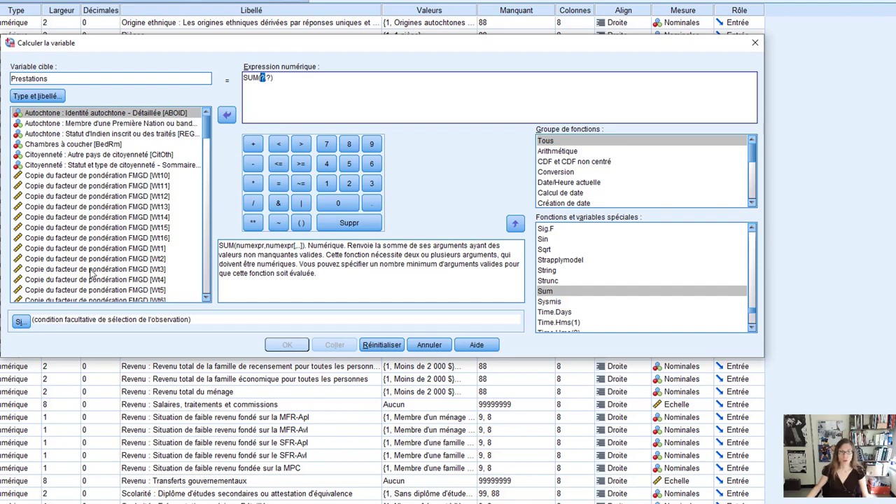
{"action": "scroll", "coordinate": [96, 257], "scroll_direction": "down", "scroll_amount": 6}
{"action": "scroll", "coordinate": [116, 266], "scroll_direction": "down", "scroll_amount": 14}
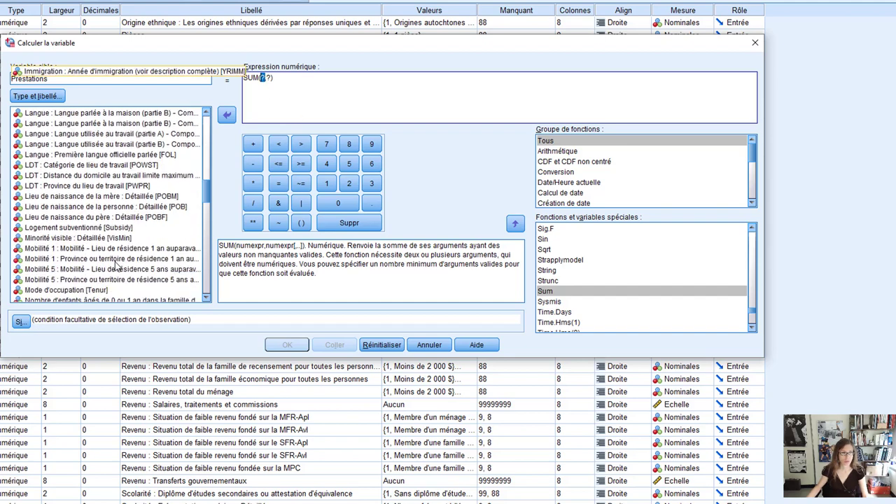
{"action": "scroll", "coordinate": [118, 268], "scroll_direction": "down", "scroll_amount": 5}
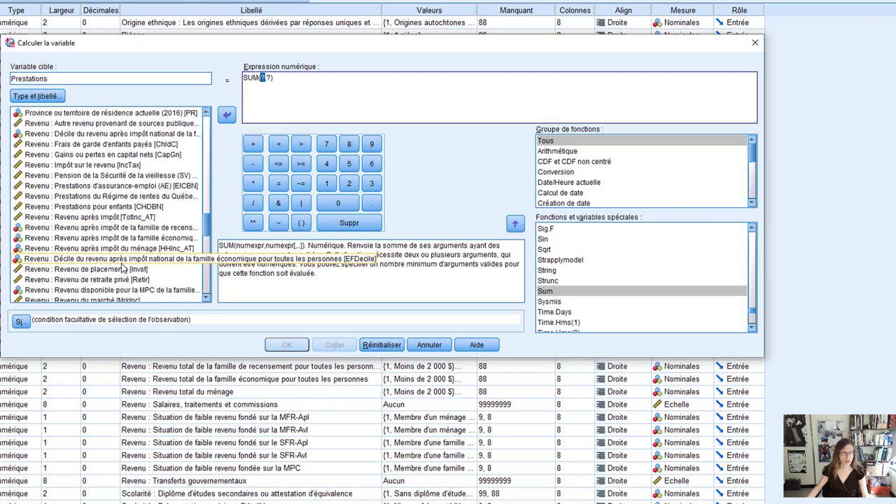
{"action": "scroll", "coordinate": [105, 210], "scroll_direction": "up", "scroll_amount": 1}
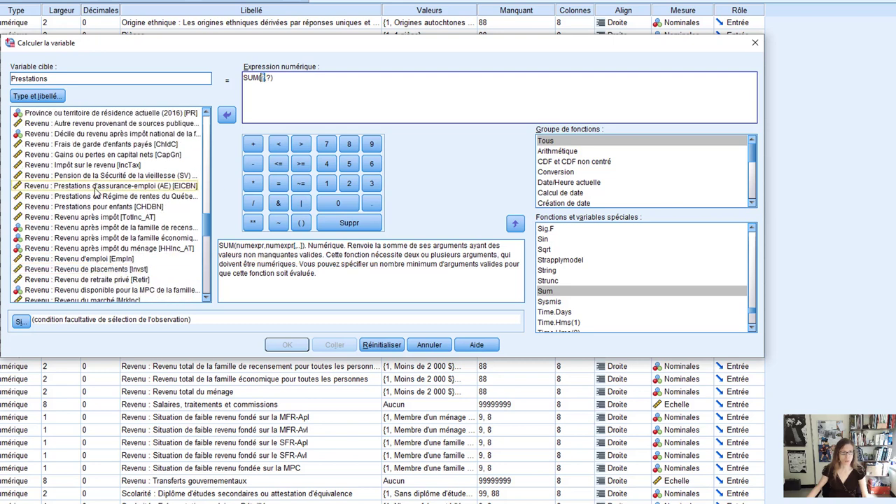
{"action": "double_click", "coordinate": [95, 188]}
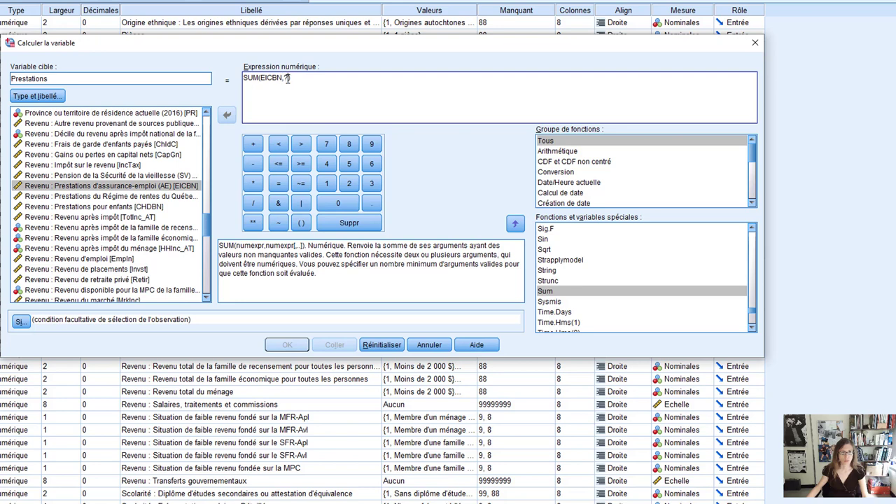
- Complete the expression as SUM(EICBN,CQPPB,CHDBN) and run the computation of Prestations
{"action": "double_click", "coordinate": [143, 198]}
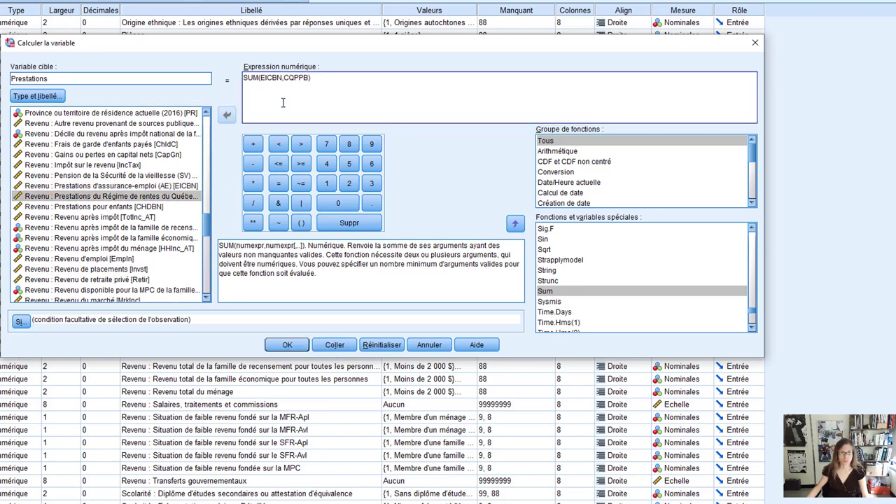
{"action": "type", "text": ","}
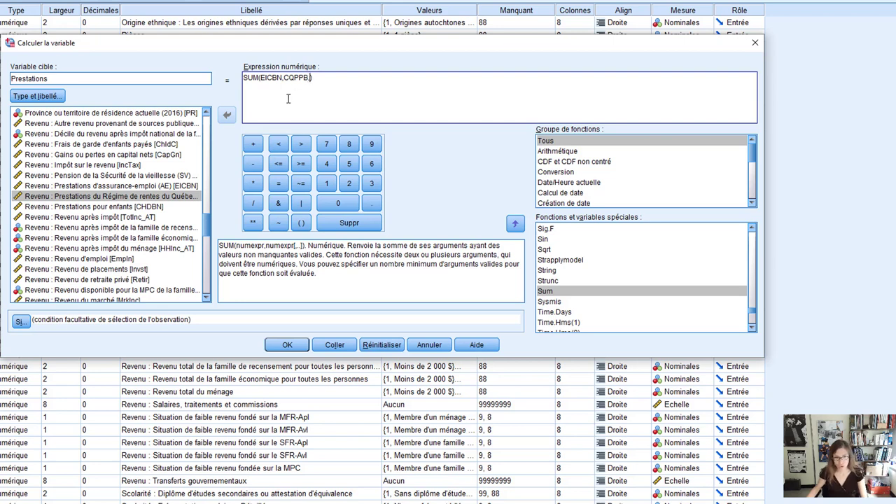
{"action": "double_click", "coordinate": [130, 209]}
{"action": "left_click", "coordinate": [377, 82]}
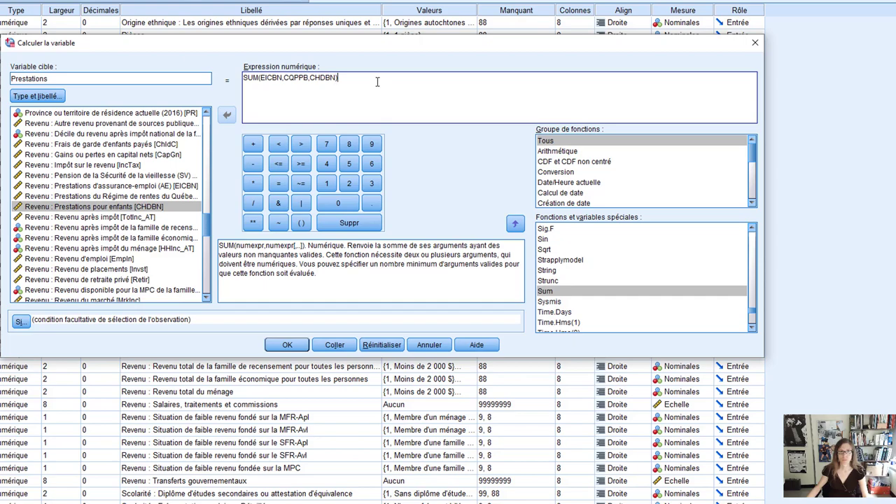
{"action": "left_click", "coordinate": [288, 346]}
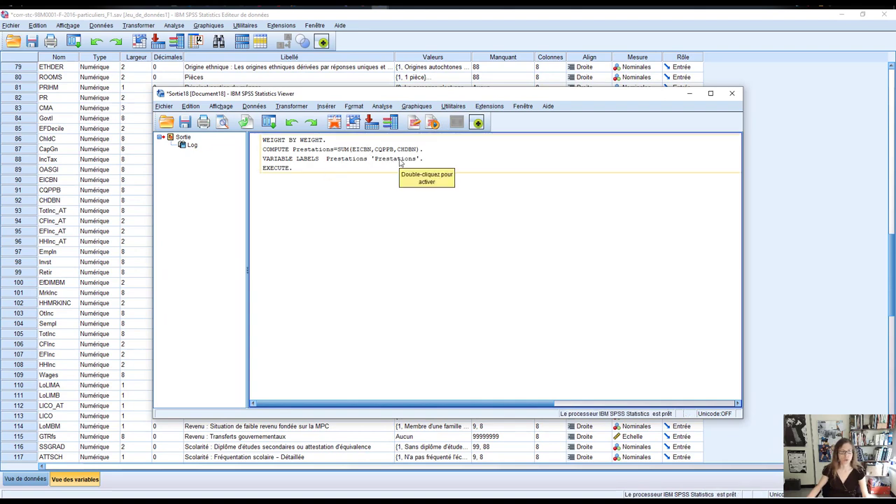
- Locate the new Prestations variable at the end of the variable list and view its column in the data
{"action": "left_click", "coordinate": [381, 17]}
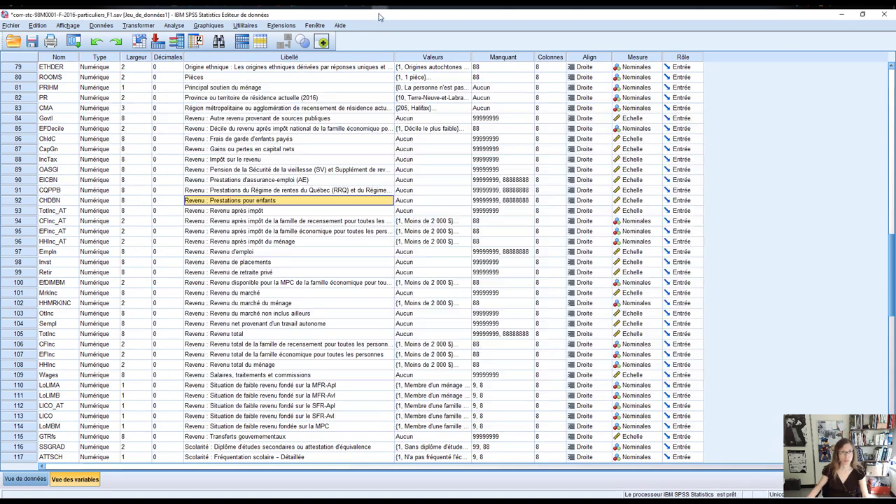
{"action": "scroll", "coordinate": [262, 303], "scroll_direction": "down", "scroll_amount": 9}
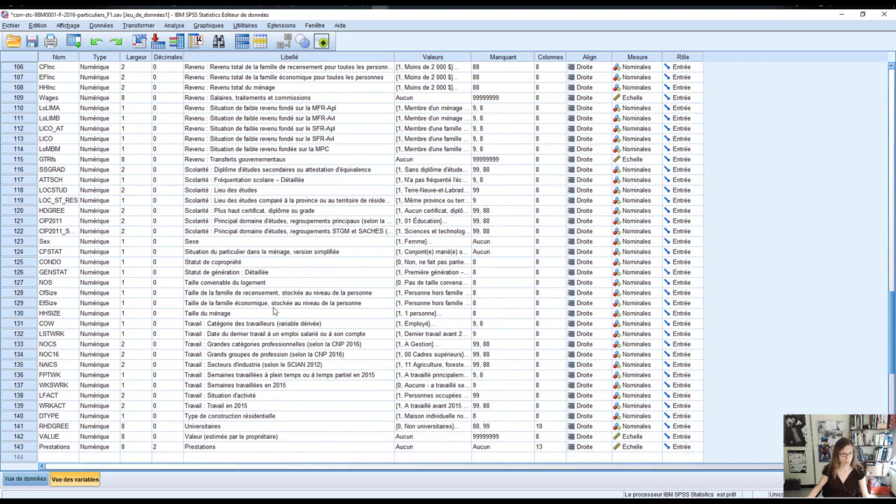
{"action": "scroll", "coordinate": [381, 336], "scroll_direction": "down", "scroll_amount": 5}
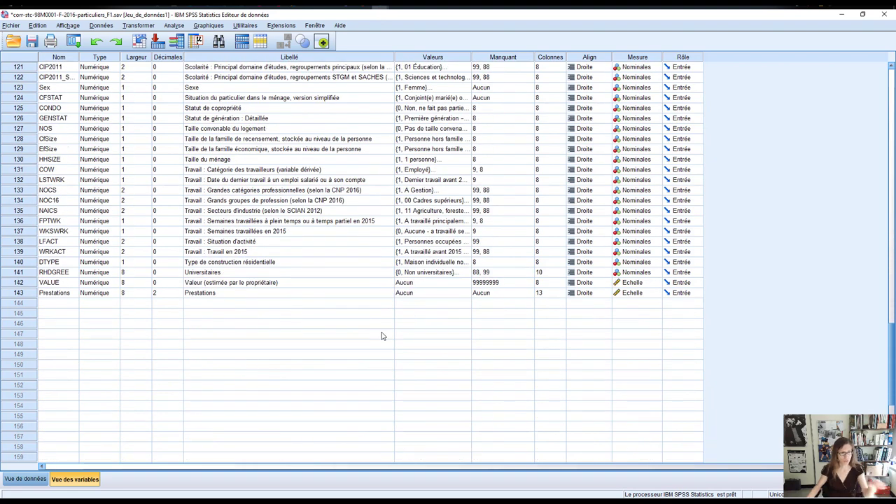
{"action": "left_click", "coordinate": [16, 294]}
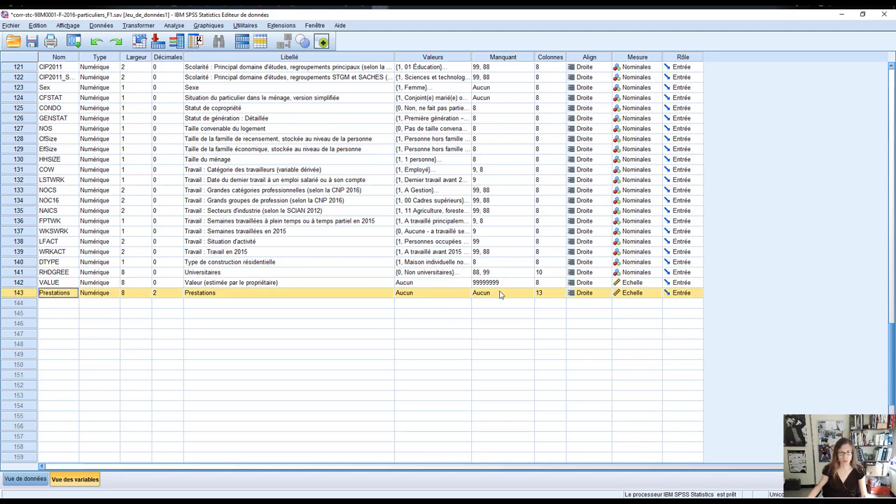
{"action": "left_click", "coordinate": [161, 295]}
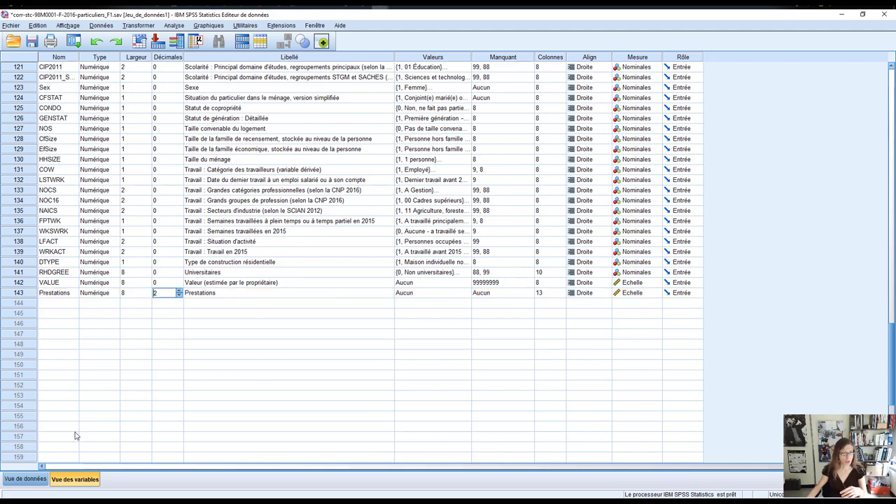
{"action": "double_click", "coordinate": [19, 295]}
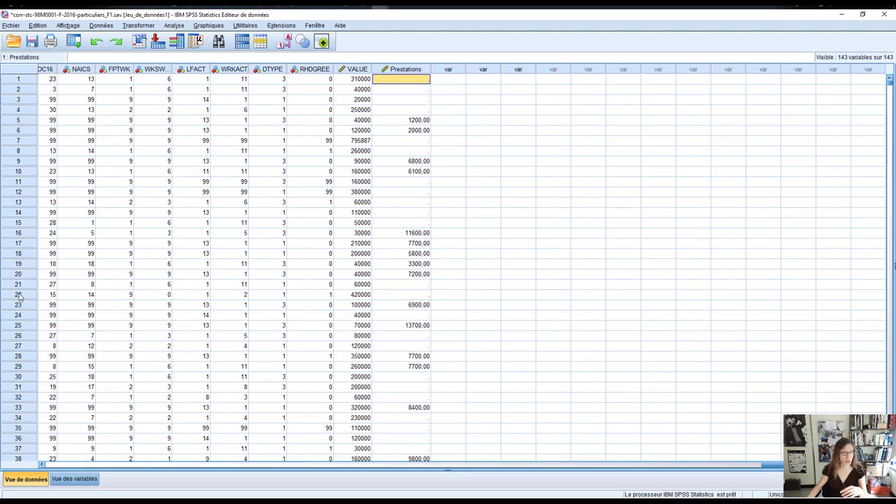
- Set the decimals of the Prestations variable to 0 and return to its column in the data
{"action": "double_click", "coordinate": [406, 70]}
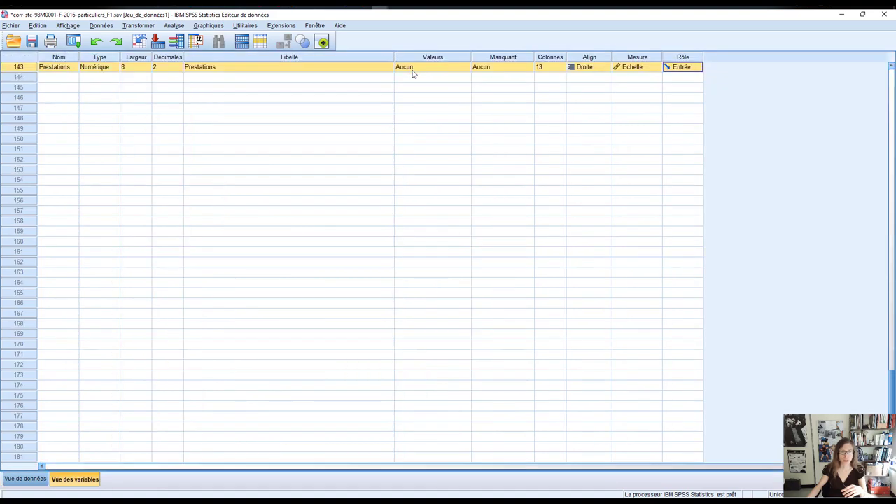
{"action": "left_click", "coordinate": [173, 72]}
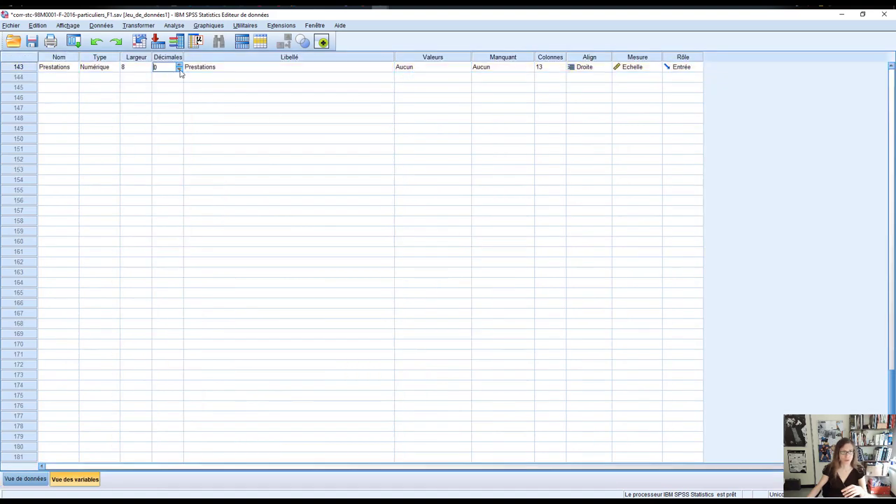
{"action": "left_click", "coordinate": [18, 68]}
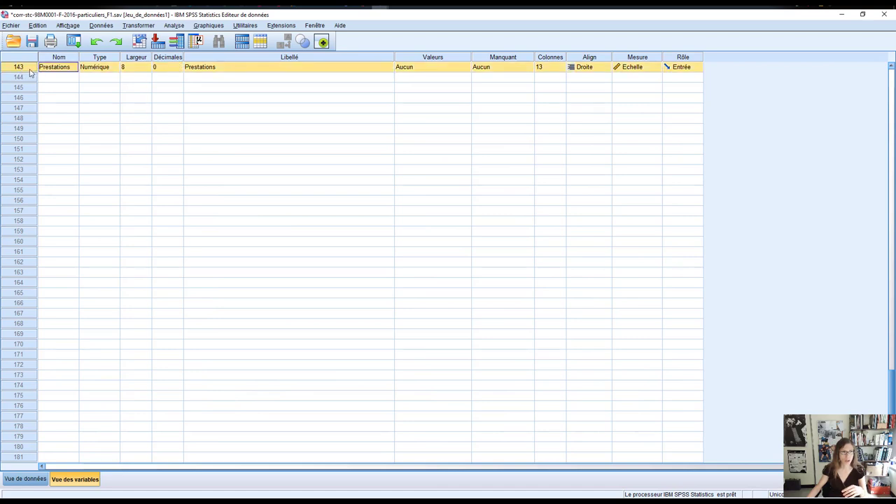
{"action": "double_click", "coordinate": [24, 68]}
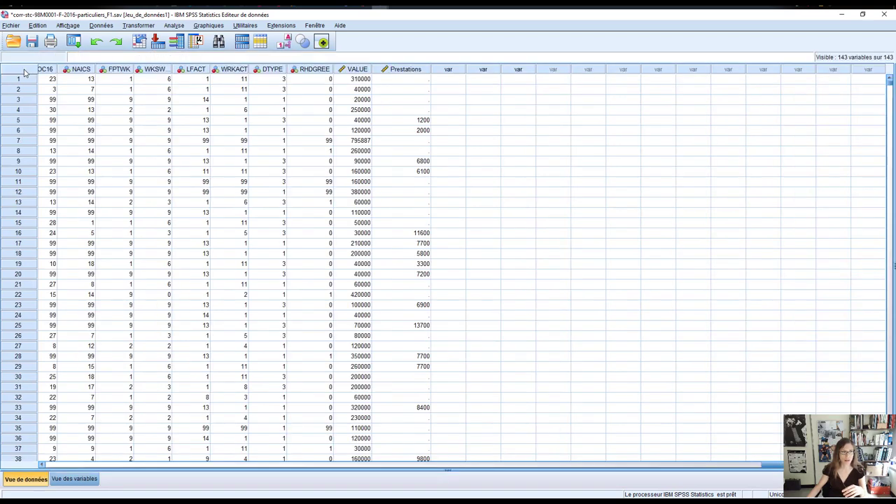
- Select the Prestations column and examine its computed and missing values across the first few hundred cases
{"action": "left_click", "coordinate": [412, 70]}
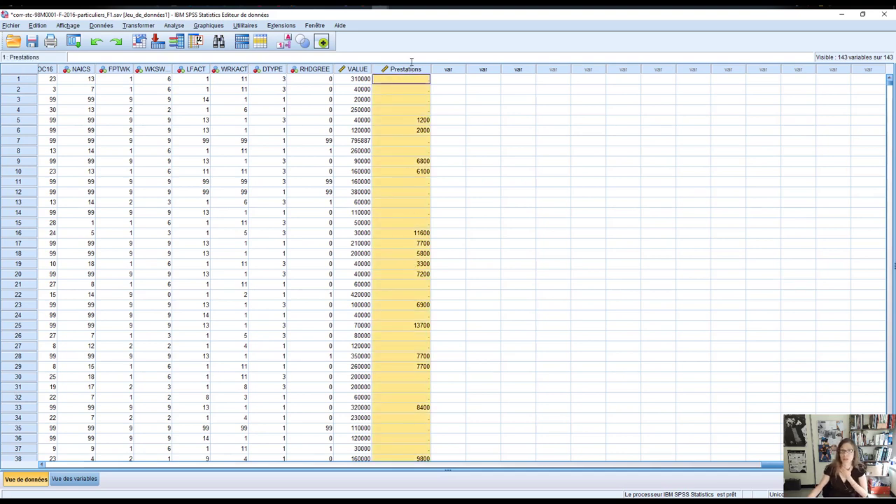
{"action": "scroll", "coordinate": [411, 189], "scroll_direction": "down", "scroll_amount": 20}
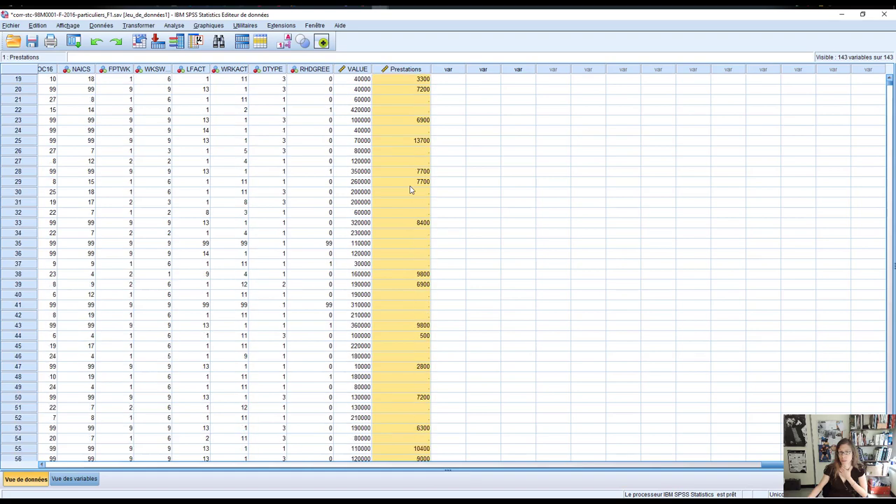
{"action": "scroll", "coordinate": [411, 189], "scroll_direction": "down", "scroll_amount": 20}
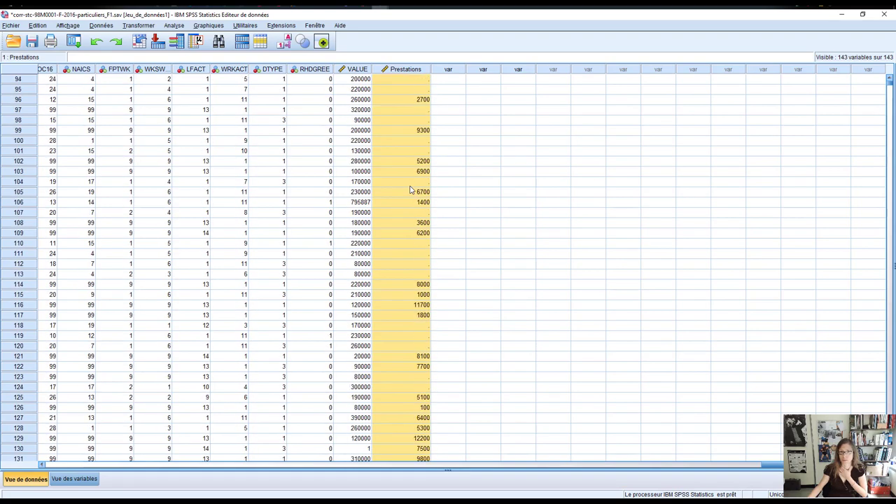
{"action": "scroll", "coordinate": [411, 189], "scroll_direction": "down", "scroll_amount": 20}
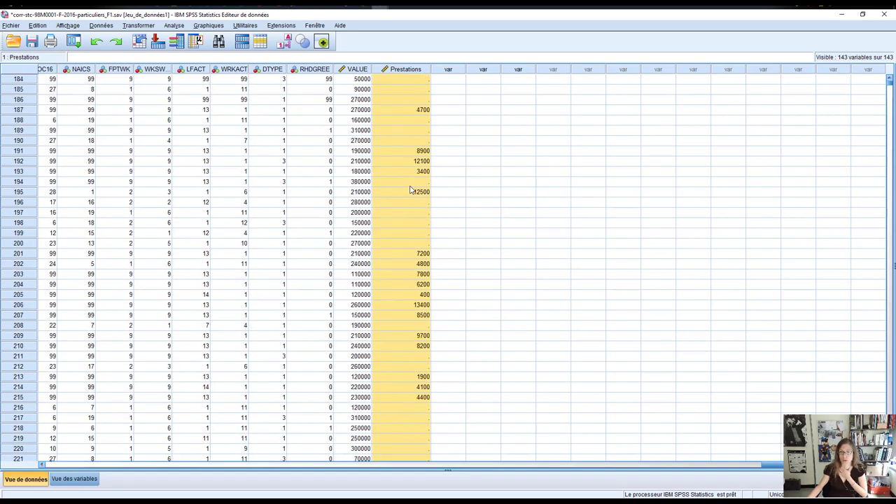
{"action": "scroll", "coordinate": [411, 189], "scroll_direction": "down", "scroll_amount": 20}
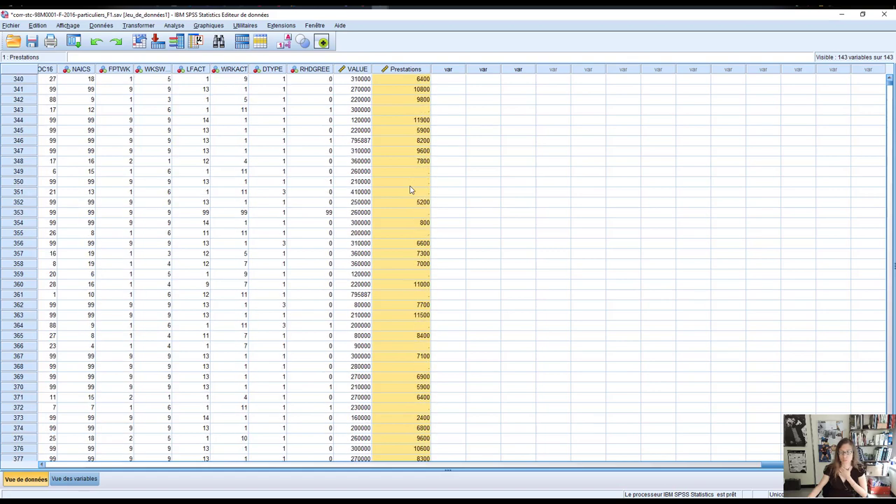
{"action": "scroll", "coordinate": [450, 278], "scroll_direction": "down", "scroll_amount": 7}
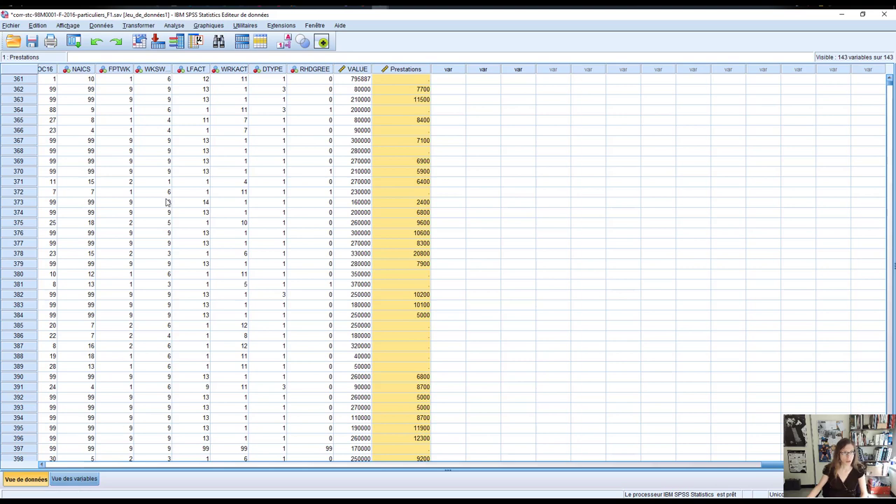
- Start another variable computation, clearing the SUM expression and naming the target variable Prestations1
{"action": "left_click", "coordinate": [147, 26]}
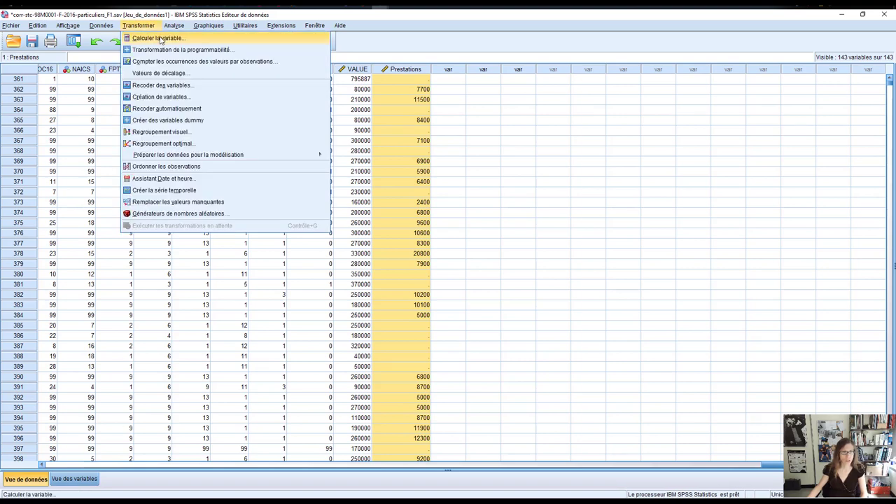
{"action": "left_click", "coordinate": [159, 40]}
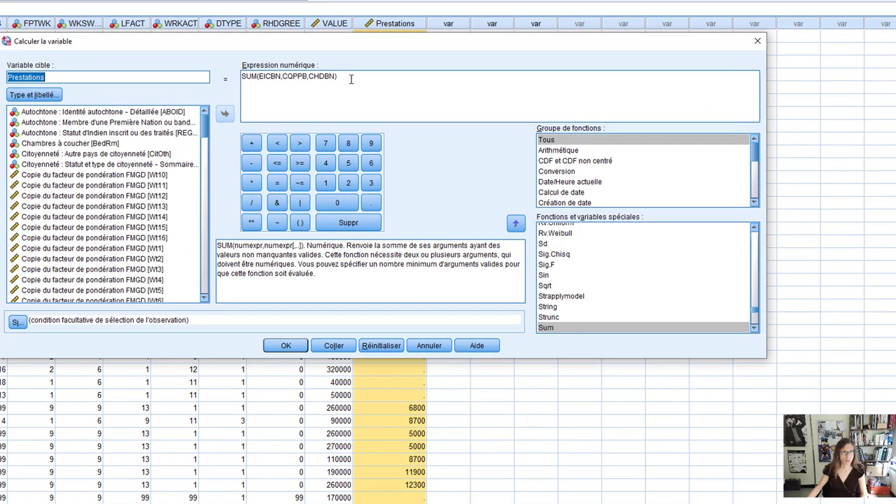
{"action": "left_click", "coordinate": [366, 113]}
{"action": "left_click_drag", "start_coordinate": [346, 81], "coordinate": [243, 80]}
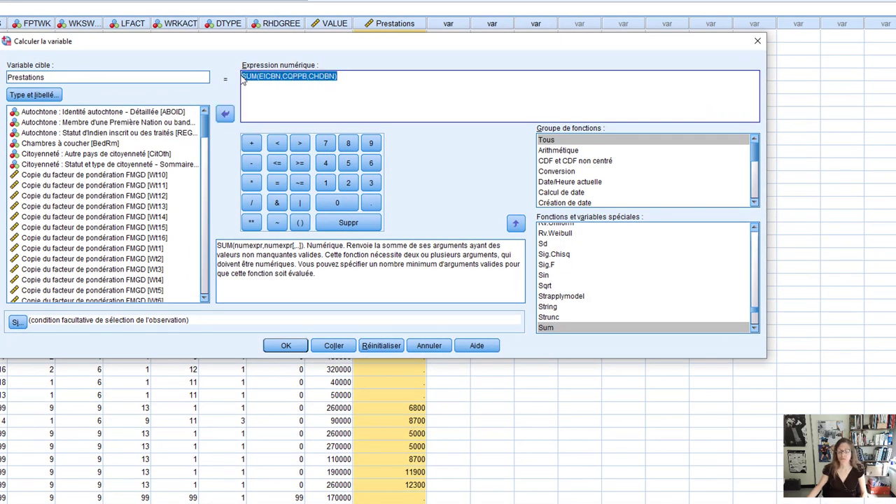
{"action": "key", "text": "BackSpace"}
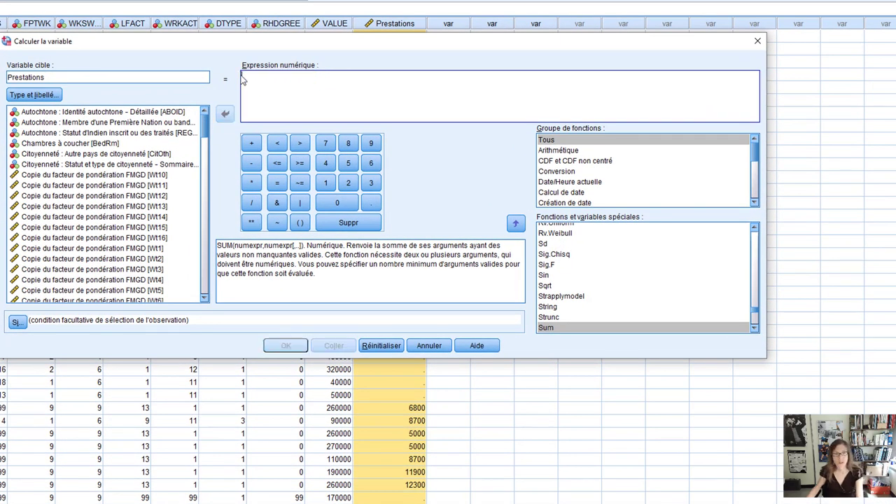
{"action": "left_click", "coordinate": [74, 78]}
{"action": "type", "text": "1"}
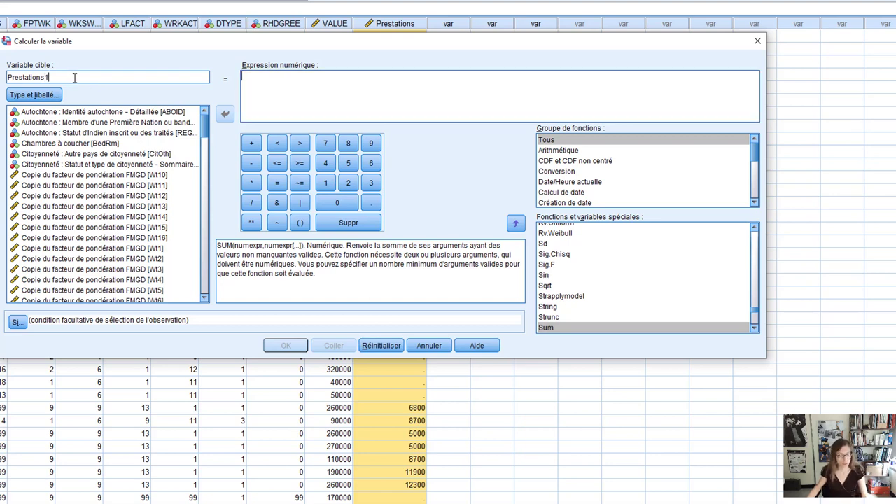
- Build the expression EICBN + CQPPB + CHDBN from the three benefit variables and compute Prestations1 with it
{"action": "scroll", "coordinate": [145, 236], "scroll_direction": "down", "scroll_amount": 7}
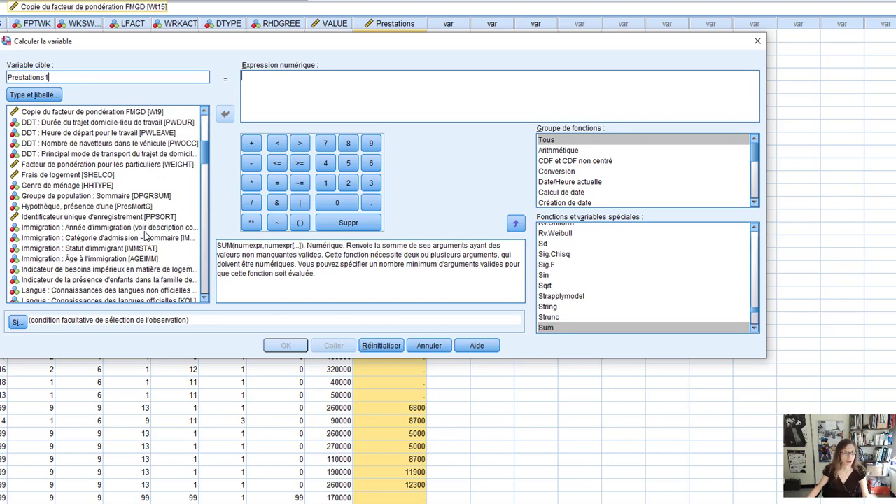
{"action": "scroll", "coordinate": [145, 236], "scroll_direction": "down", "scroll_amount": 8}
{"action": "scroll", "coordinate": [145, 236], "scroll_direction": "down", "scroll_amount": 6}
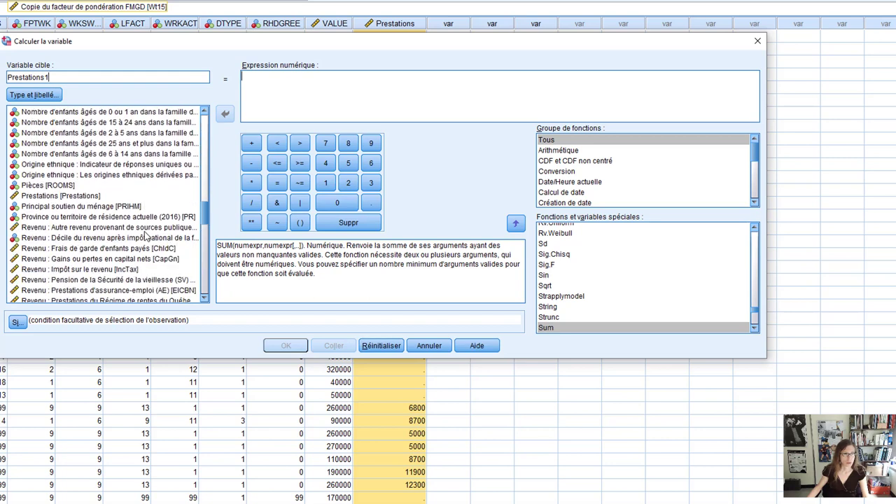
{"action": "scroll", "coordinate": [110, 233], "scroll_direction": "down", "scroll_amount": 3}
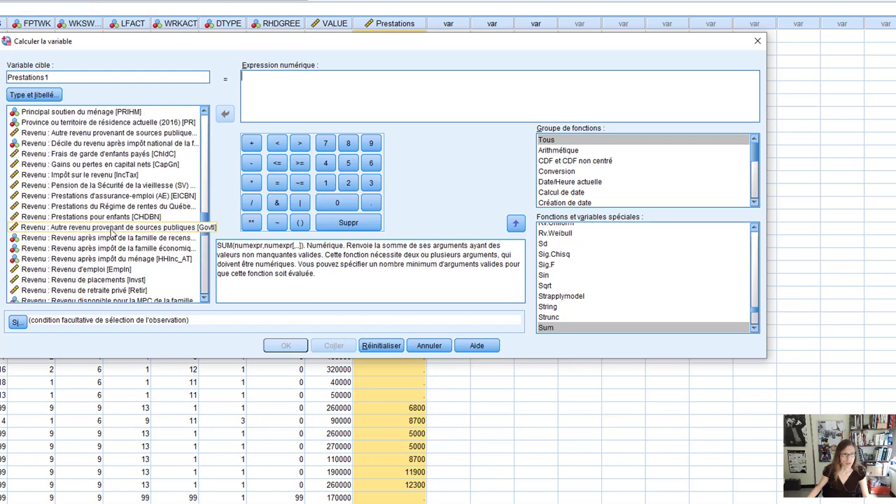
{"action": "double_click", "coordinate": [130, 196]}
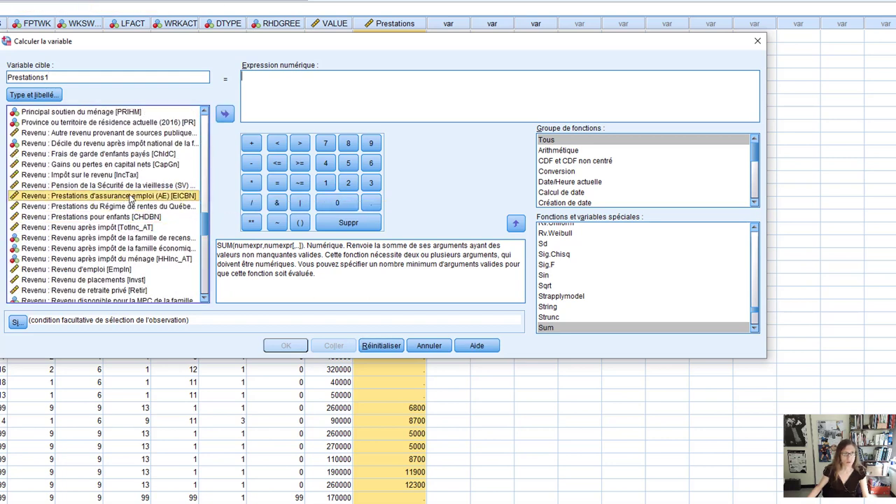
{"action": "left_click", "coordinate": [253, 143]}
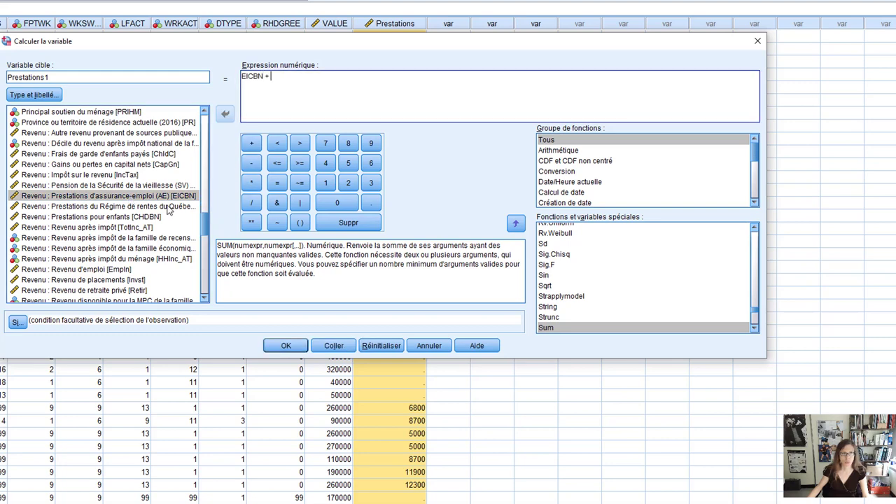
{"action": "double_click", "coordinate": [154, 207]}
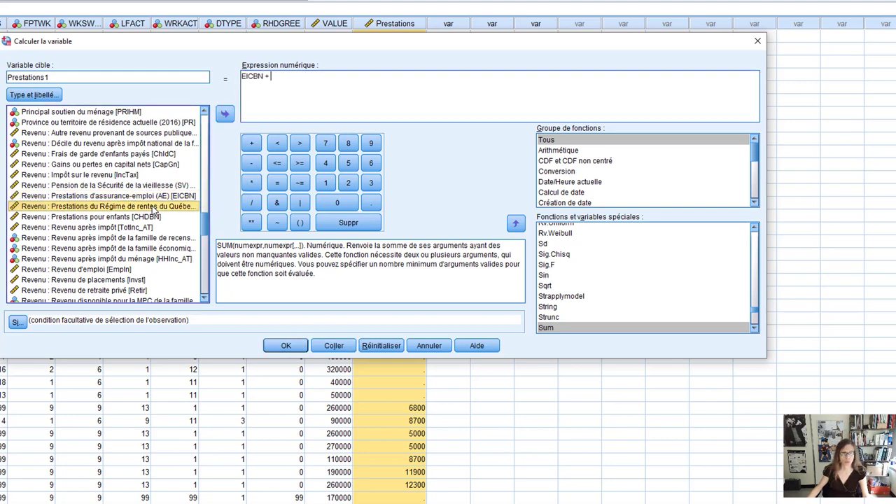
{"action": "left_click", "coordinate": [252, 143]}
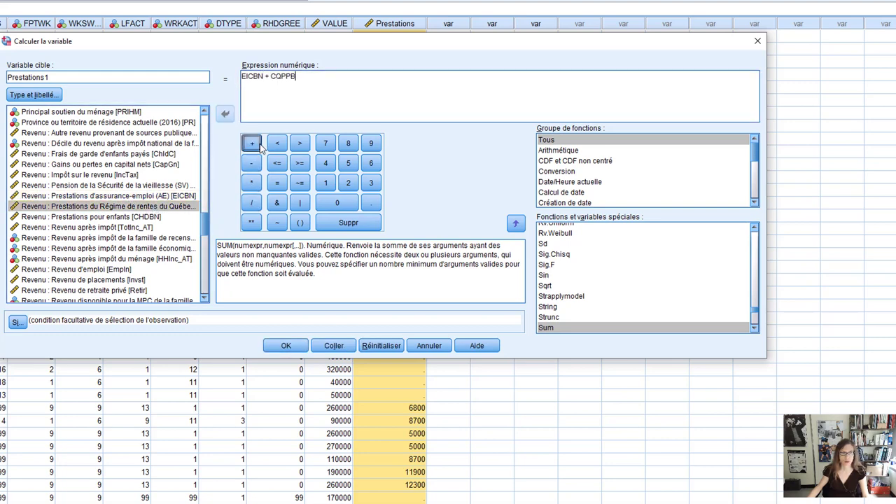
{"action": "double_click", "coordinate": [126, 218]}
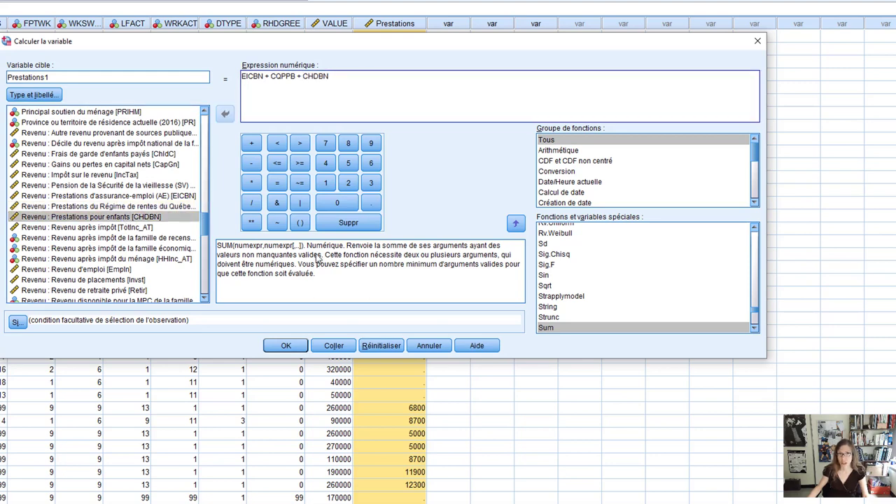
{"action": "left_click", "coordinate": [285, 346]}
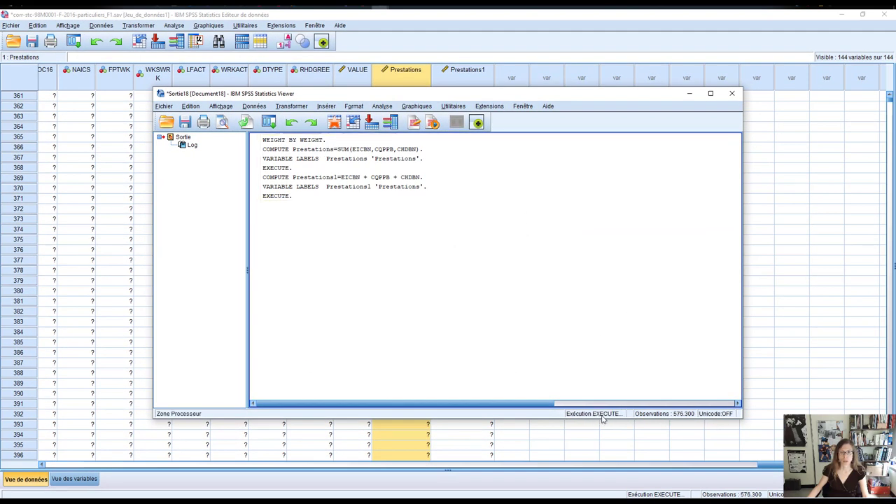
- Select the Prestations1 column and compare its values with Prestations across the first couple hundred cases
{"action": "left_click", "coordinate": [456, 73]}
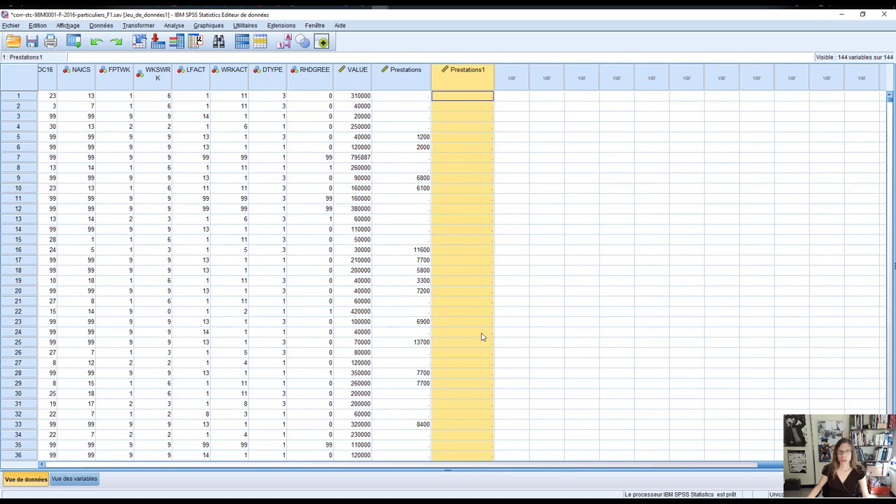
{"action": "scroll", "coordinate": [482, 336], "scroll_direction": "down", "scroll_amount": 20}
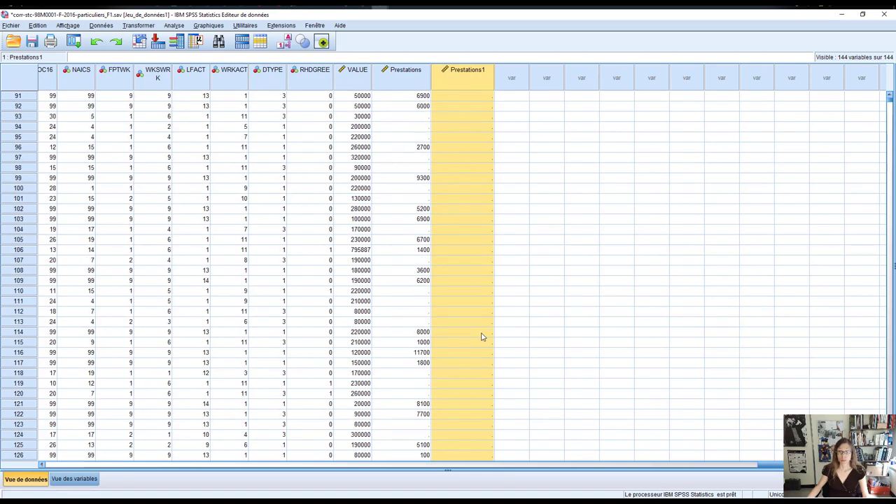
{"action": "scroll", "coordinate": [482, 337], "scroll_direction": "down", "scroll_amount": 20}
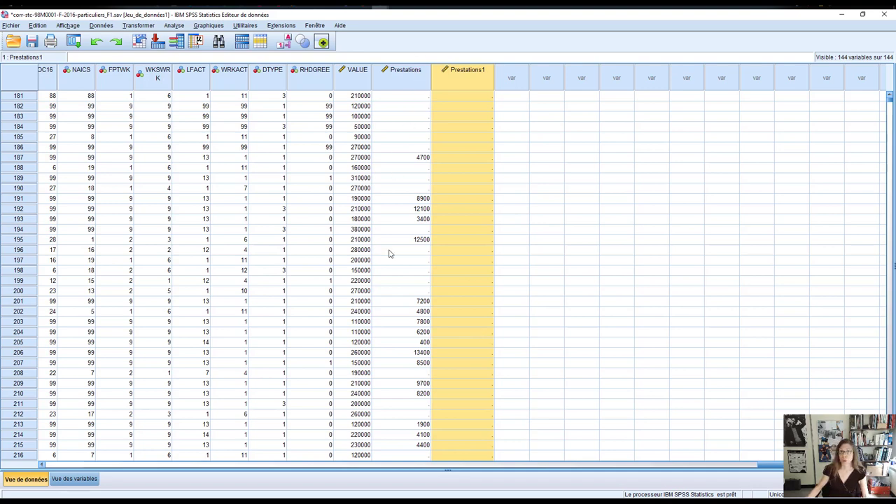
- Move the variables EICBN, CQPPB and CHDBN together to just before Prestations in the variable list
{"action": "left_click", "coordinate": [69, 482]}
{"action": "scroll", "coordinate": [110, 220], "scroll_direction": "up", "scroll_amount": 3}
{"action": "scroll", "coordinate": [119, 228], "scroll_direction": "up", "scroll_amount": 11}
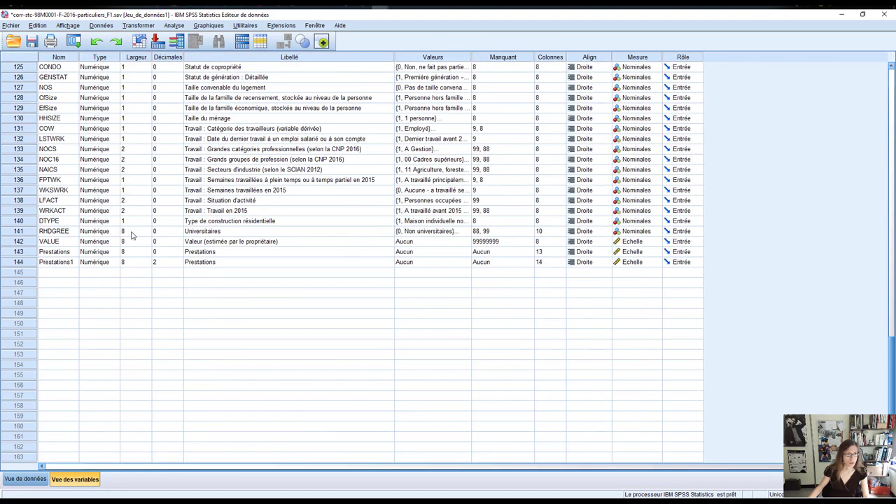
{"action": "scroll", "coordinate": [133, 235], "scroll_direction": "up", "scroll_amount": 7}
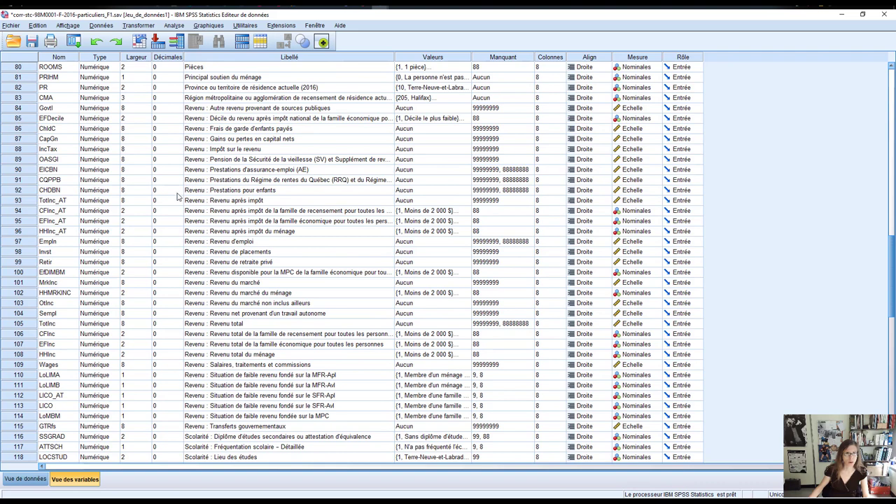
{"action": "left_click", "coordinate": [24, 170]}
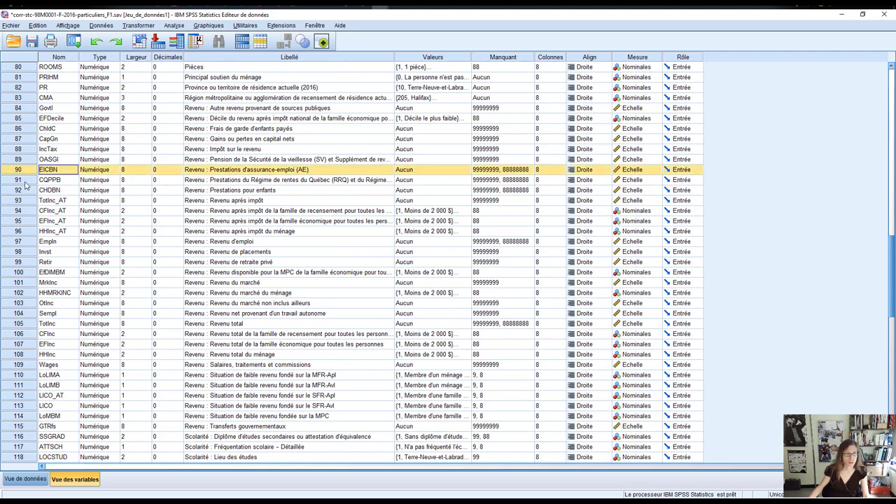
{"action": "left_click", "coordinate": [24, 181], "text": "shift"}
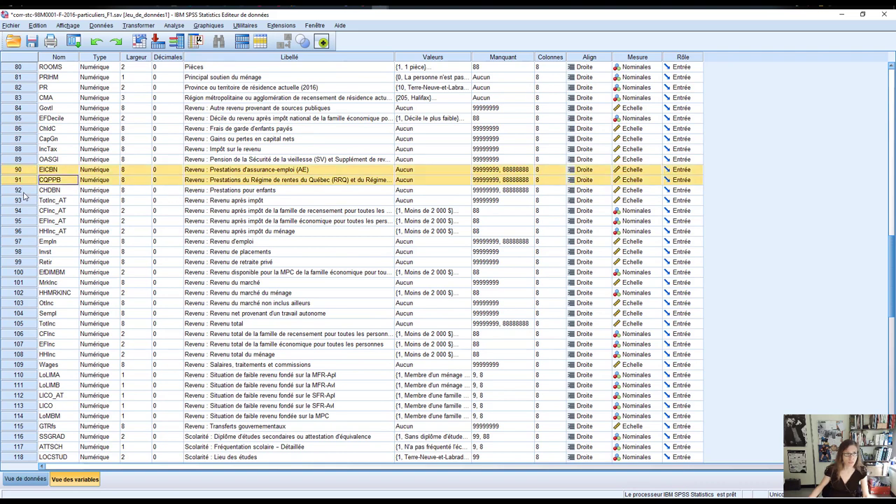
{"action": "left_click", "coordinate": [25, 191], "text": "shift"}
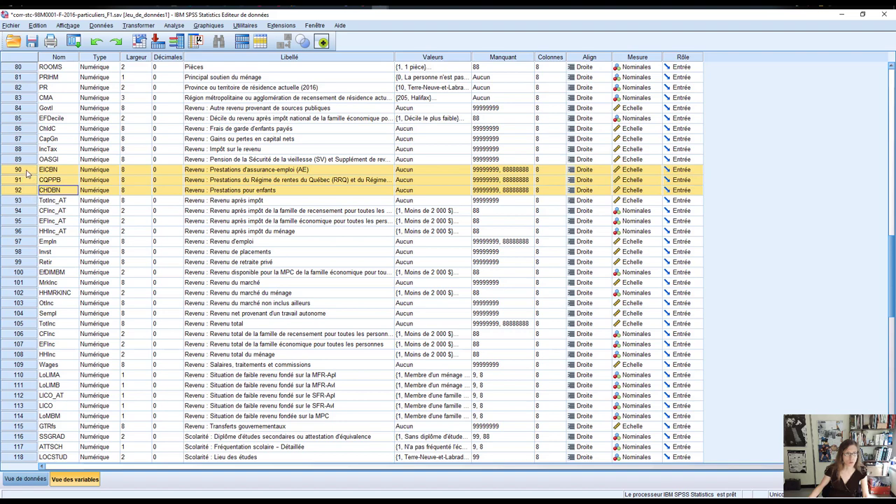
{"action": "left_click_drag", "start_coordinate": [28, 175], "coordinate": [47, 373]}
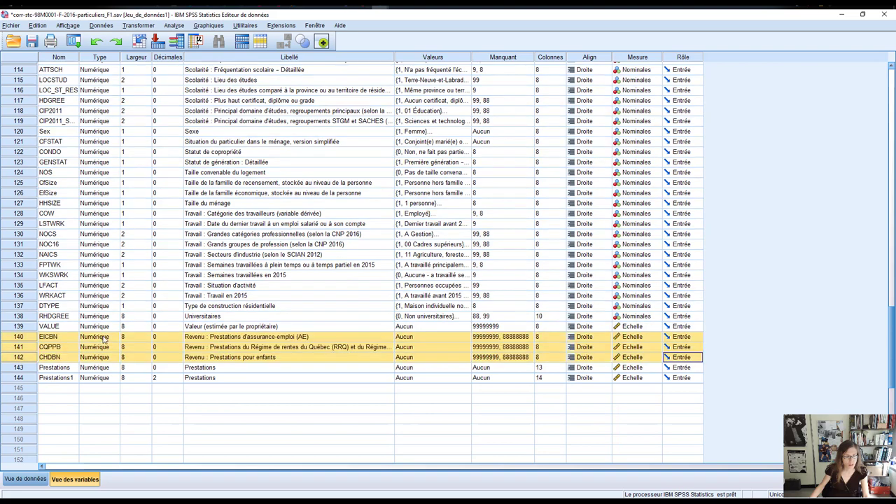
- View the EICBN, CQPPB and CHDBN columns in the data and compare case 5 with Prestations and Prestations1
{"action": "double_click", "coordinate": [25, 339]}
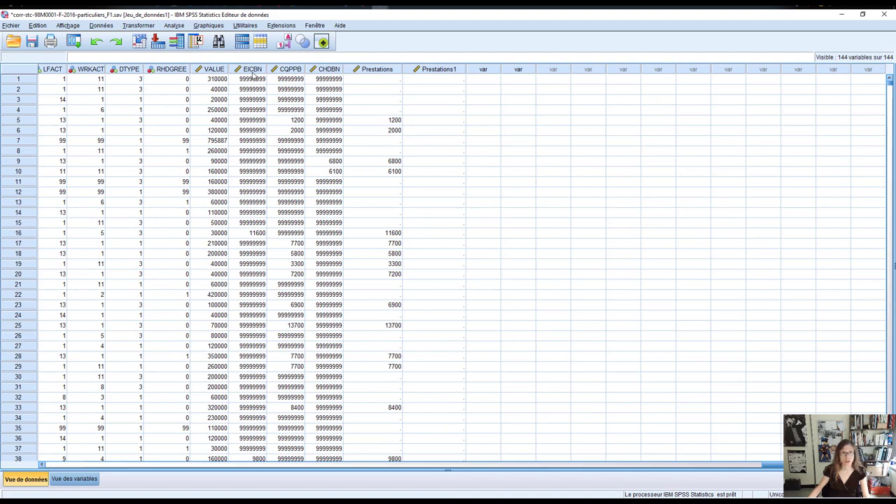
{"action": "left_click_drag", "start_coordinate": [252, 69], "coordinate": [327, 75]}
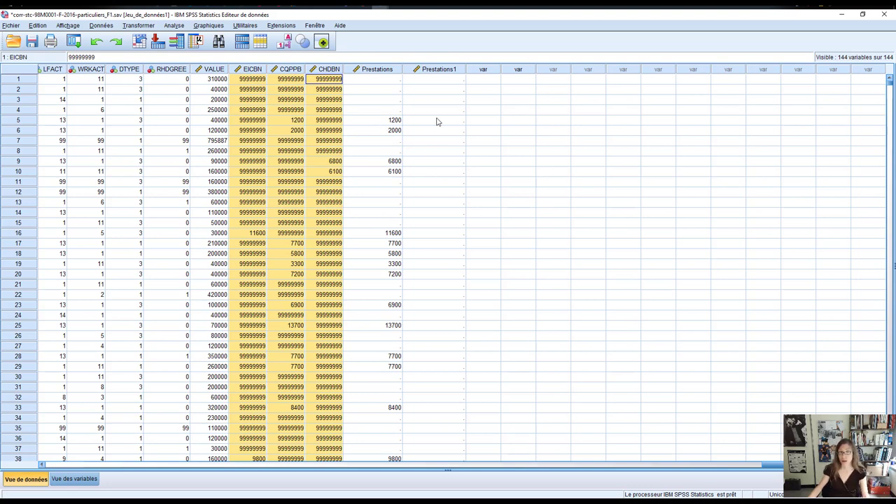
{"action": "left_click", "coordinate": [334, 122]}
{"action": "left_click", "coordinate": [253, 123]}
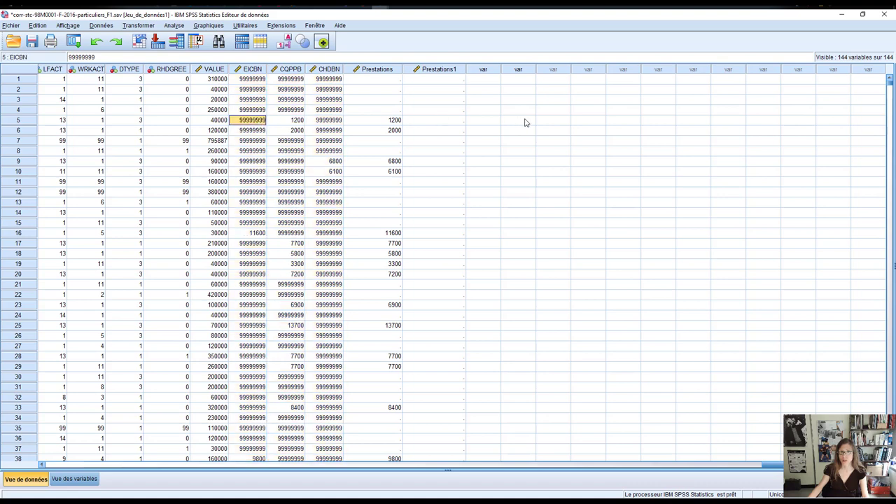
{"action": "left_click", "coordinate": [448, 121]}
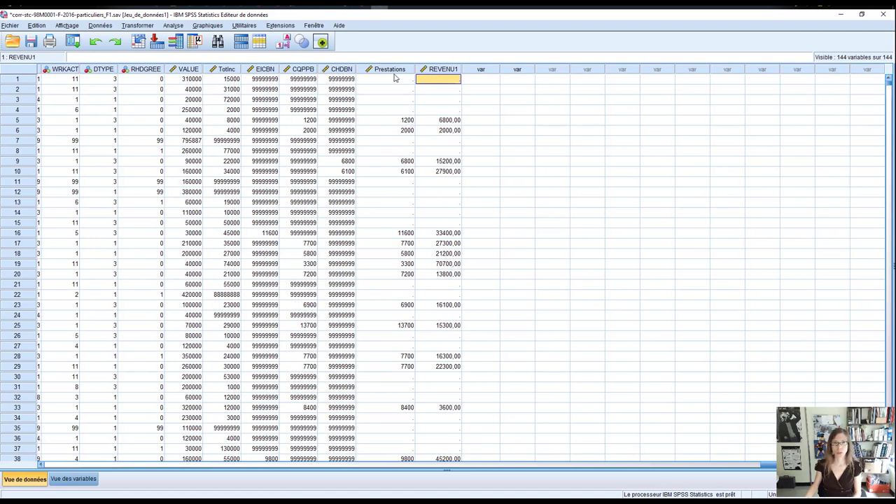
- Produce descriptive statistics for the Prestations column and select the resulting statistics table in the output
{"action": "left_click", "coordinate": [388, 71]}
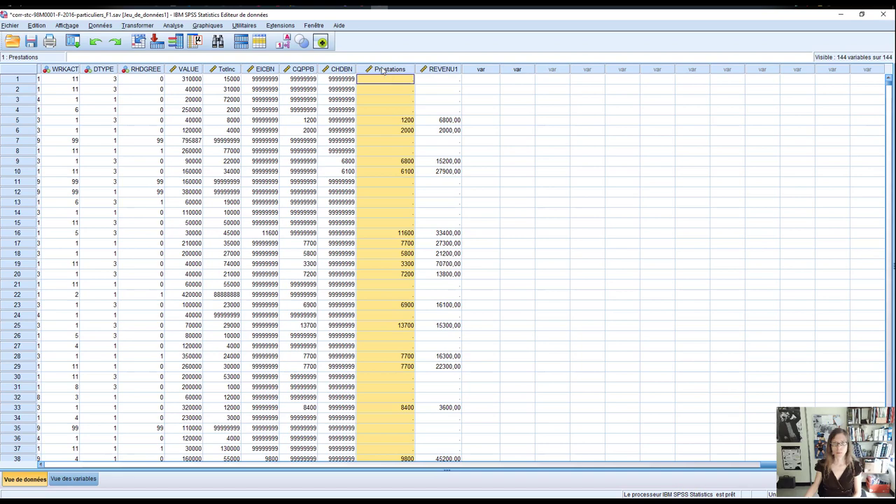
{"action": "right_click", "coordinate": [383, 71]}
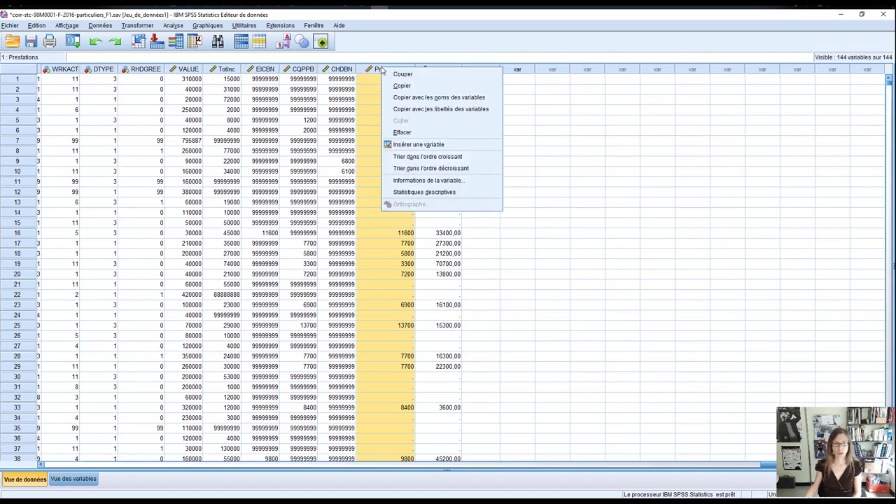
{"action": "left_click", "coordinate": [448, 192]}
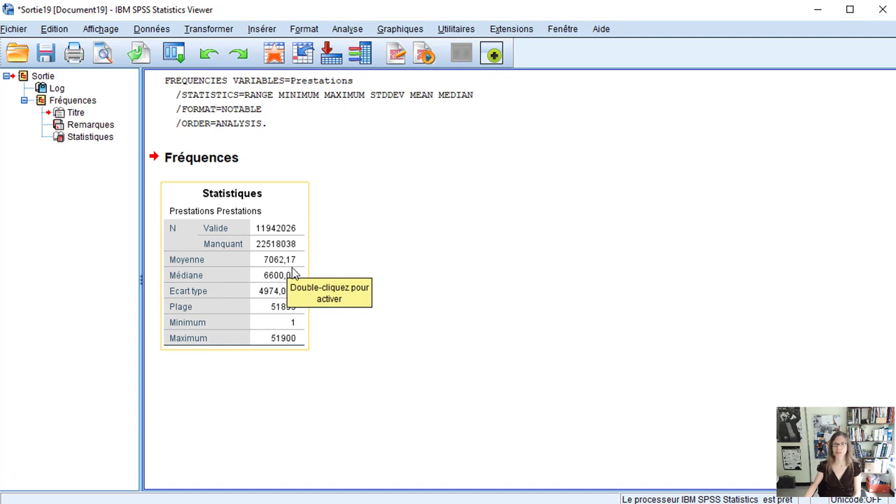
{"action": "left_click", "coordinate": [293, 273]}
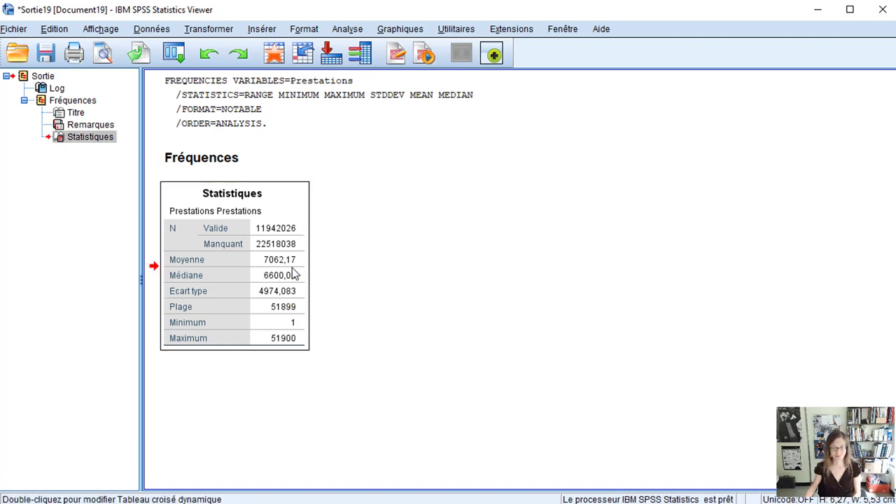